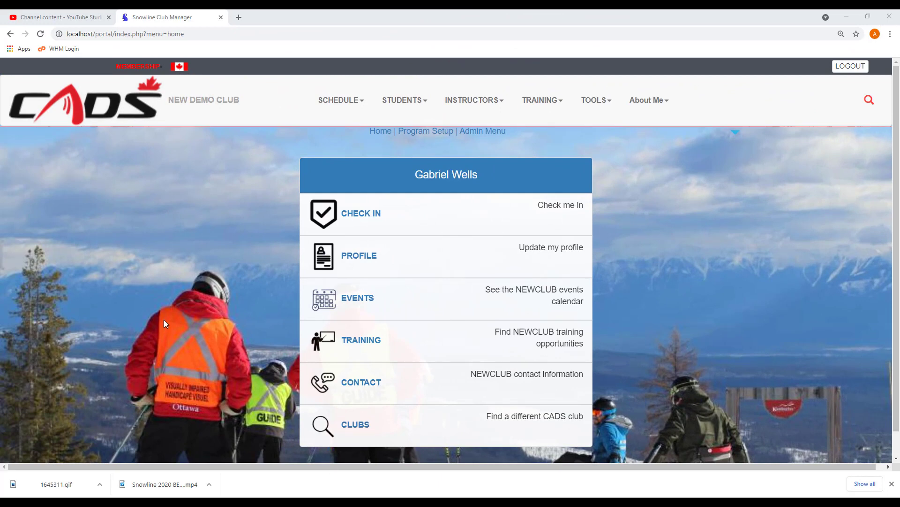
Step: Go to Club Admin and open Programs under Club Setup to list the club's programs
{"action": "left_click", "coordinate": [595, 100]}
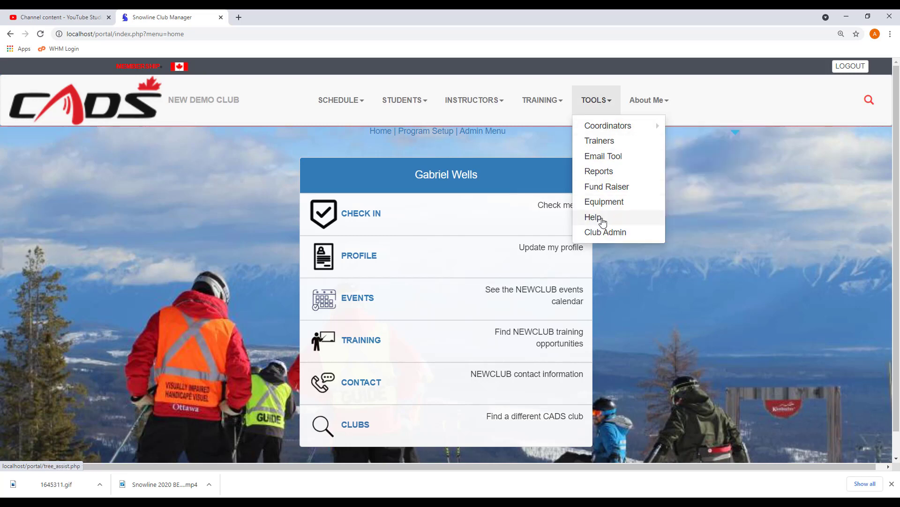
{"action": "left_click", "coordinate": [607, 235]}
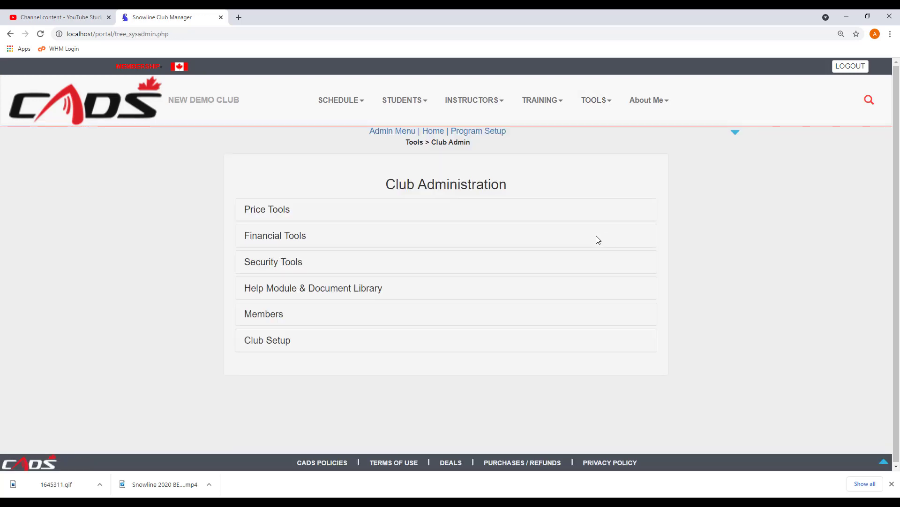
{"action": "left_click", "coordinate": [268, 341]}
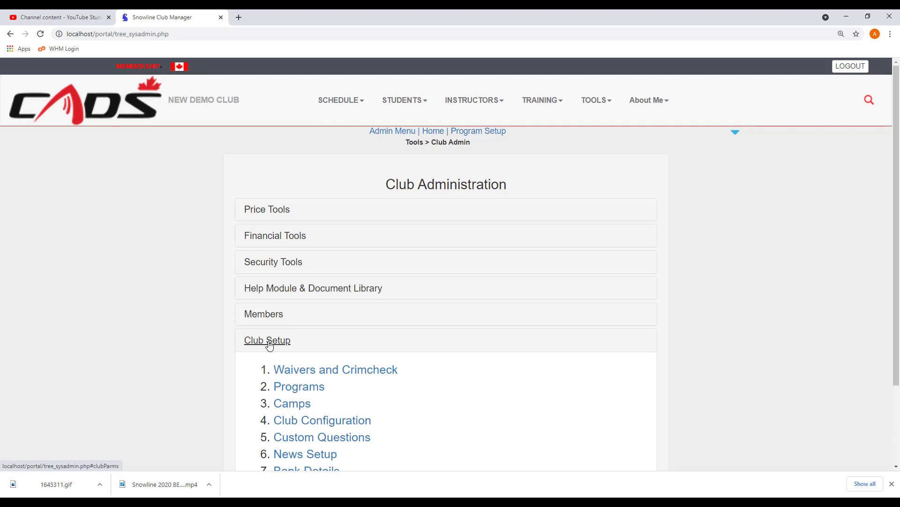
{"action": "left_click", "coordinate": [300, 391]}
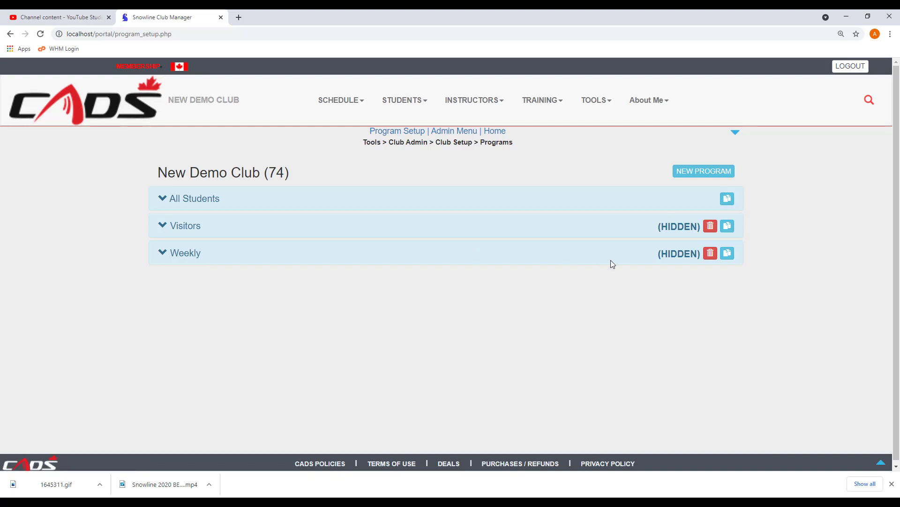
{"action": "left_click", "coordinate": [726, 253]}
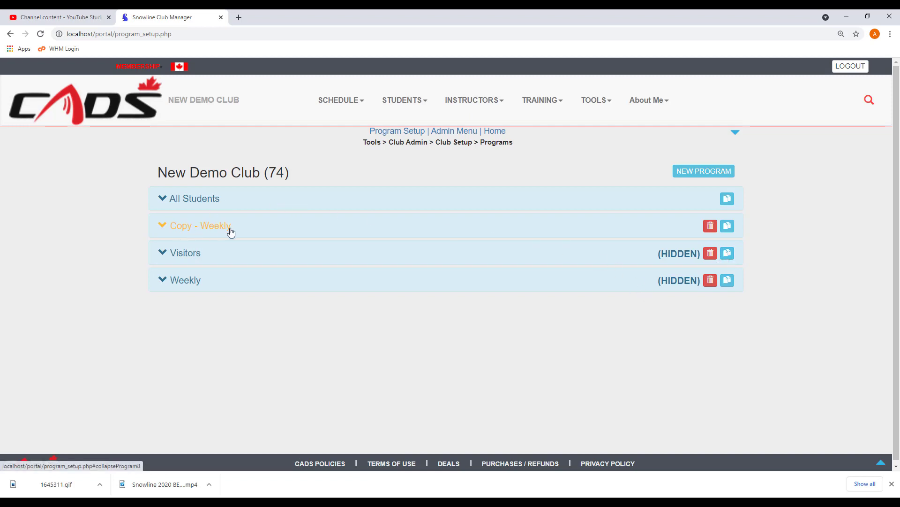
{"action": "left_click", "coordinate": [710, 229]}
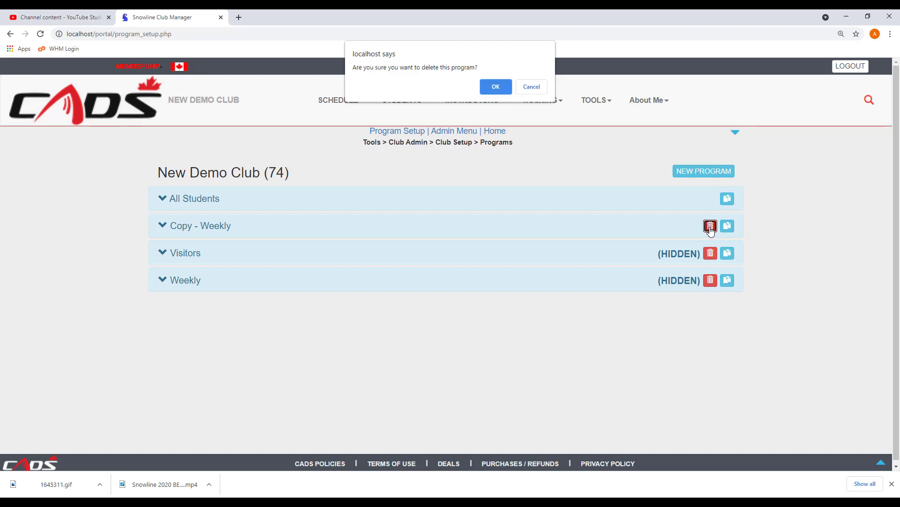
{"action": "left_click", "coordinate": [496, 89]}
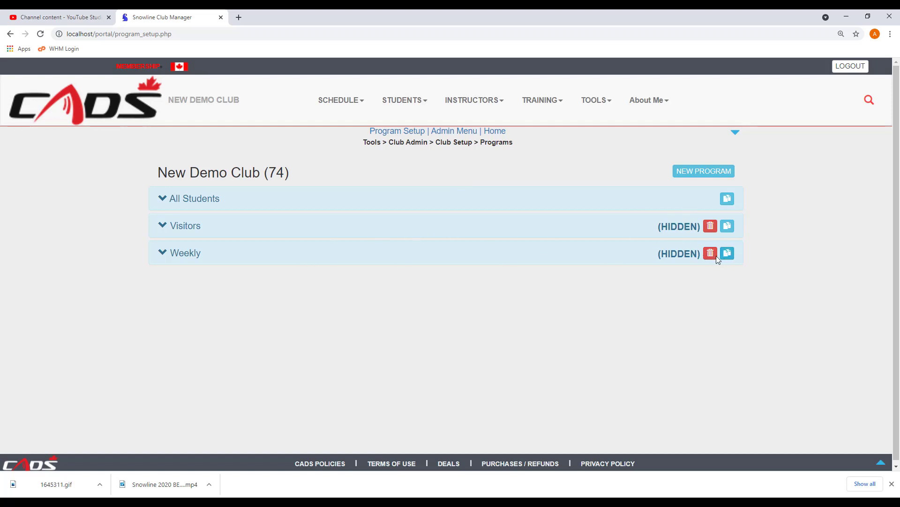
Step: Append ' Program' to the Weekly program's Short Name so it reads 'Weekly Program'
{"action": "left_click", "coordinate": [181, 253]}
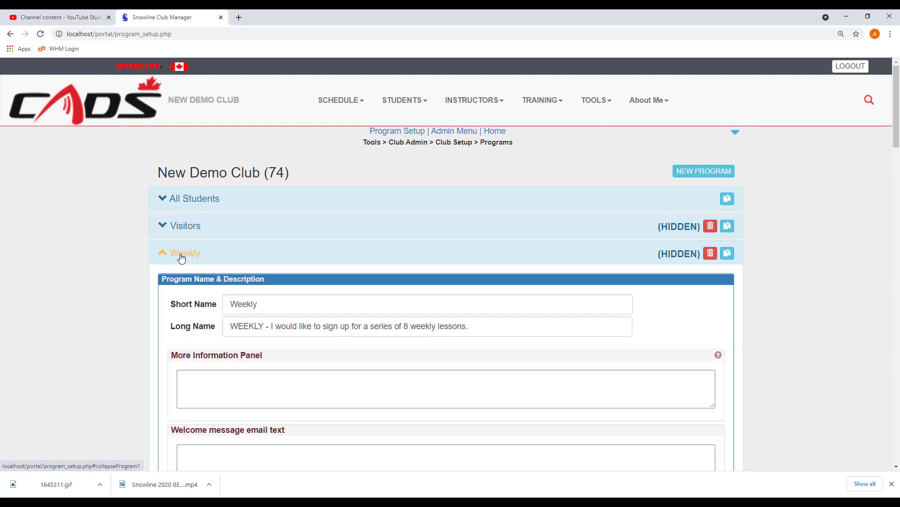
{"action": "scroll", "coordinate": [181, 257], "scroll_direction": "down", "scroll_amount": 3}
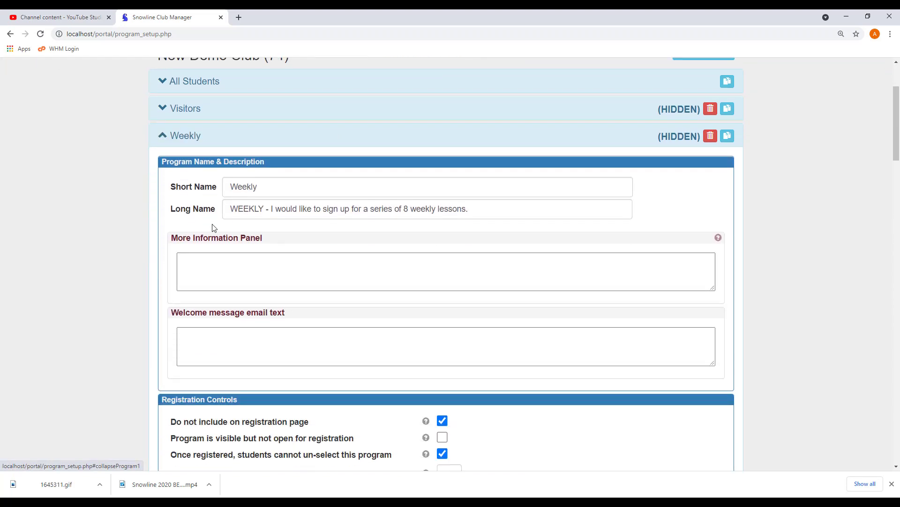
{"action": "left_click", "coordinate": [271, 186]}
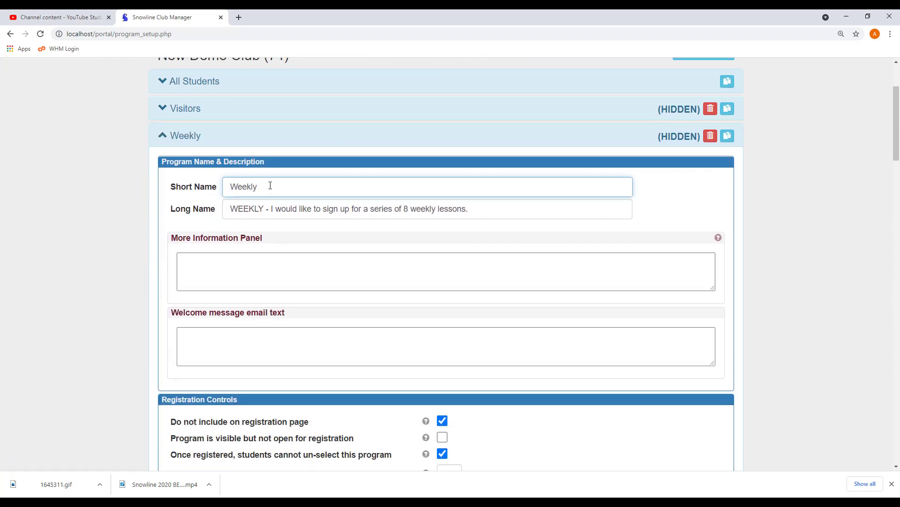
{"action": "type", "text": "Program"}
{"action": "left_click", "coordinate": [293, 209]}
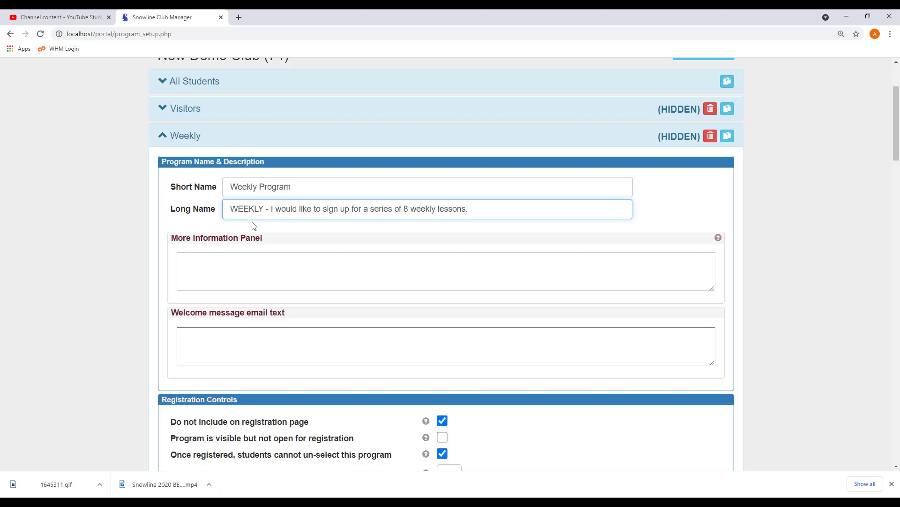
{"action": "left_click", "coordinate": [210, 260]}
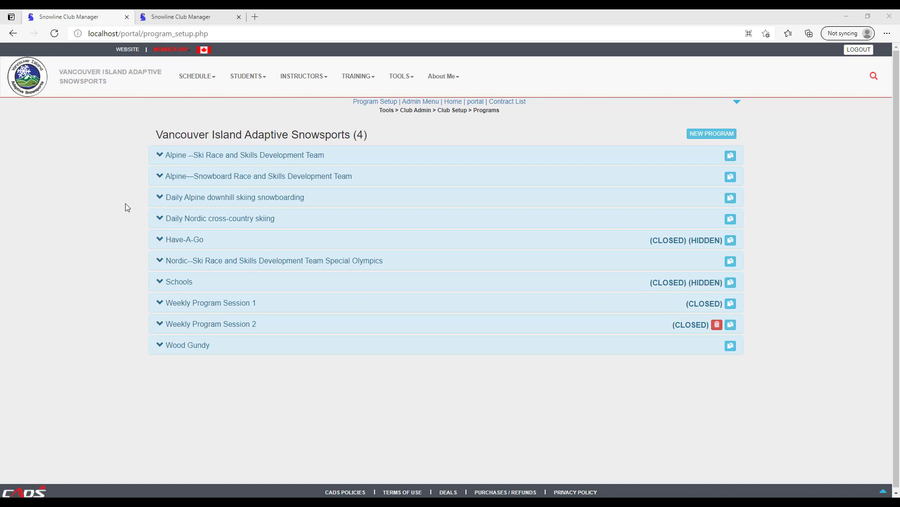
Step: Review the Alpine -- Ski Race program's Long Name and More Information note, then switch to the student profile tab
{"action": "left_click", "coordinate": [198, 155]}
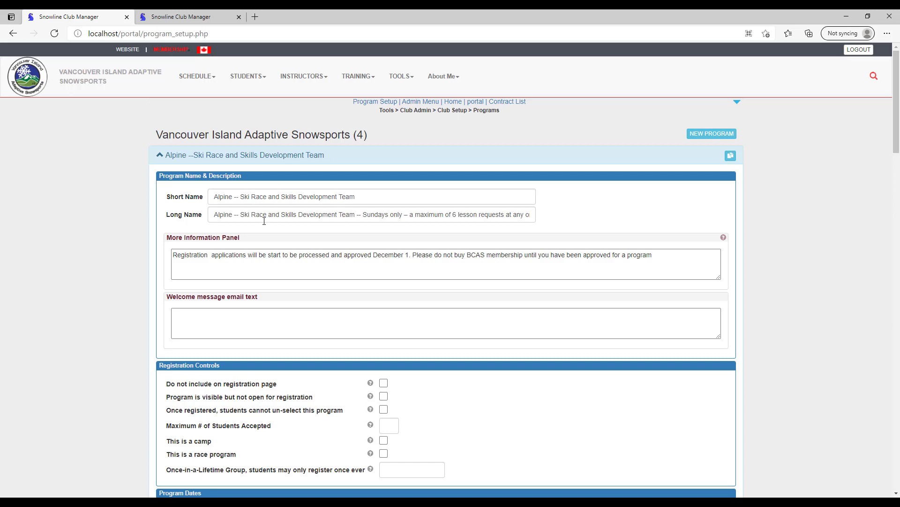
{"action": "left_click", "coordinate": [304, 215]}
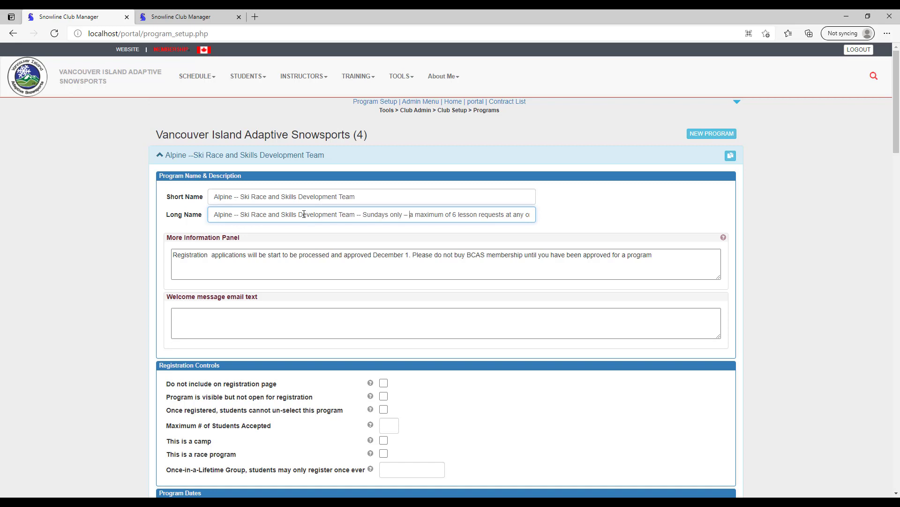
{"action": "key", "text": "Right"}
{"action": "key", "text": "Right"}
{"action": "key", "text": "Right"}
{"action": "key", "text": "Right"}
{"action": "key", "text": "Right"}
{"action": "key", "text": "Right"}
{"action": "key", "text": "Right"}
{"action": "key", "text": "Right"}
{"action": "key", "text": "Right"}
{"action": "key", "text": "Right"}
{"action": "key", "text": "Right"}
{"action": "key", "text": "Right"}
{"action": "key", "text": "Right"}
{"action": "key", "text": "Right"}
{"action": "key", "text": "Right"}
{"action": "key", "text": "Right"}
{"action": "key", "text": "Right"}
{"action": "key", "text": "Right"}
{"action": "key", "text": "Right"}
{"action": "key", "text": "Right"}
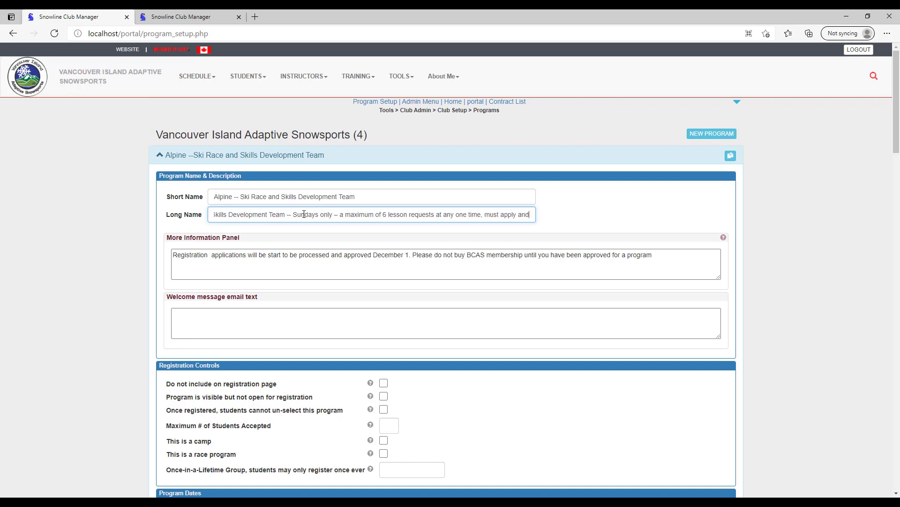
{"action": "key", "text": "Right"}
{"action": "key", "text": "Right"}
{"action": "key", "text": "Right"}
{"action": "key", "text": "Right"}
{"action": "key", "text": "Right"}
{"action": "key", "text": "Right"}
{"action": "key", "text": "Right"}
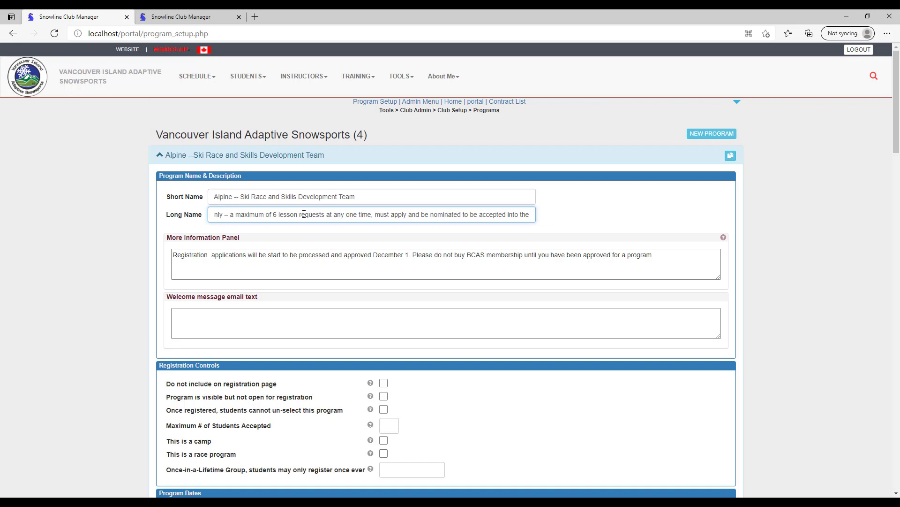
{"action": "left_click", "coordinate": [201, 256]}
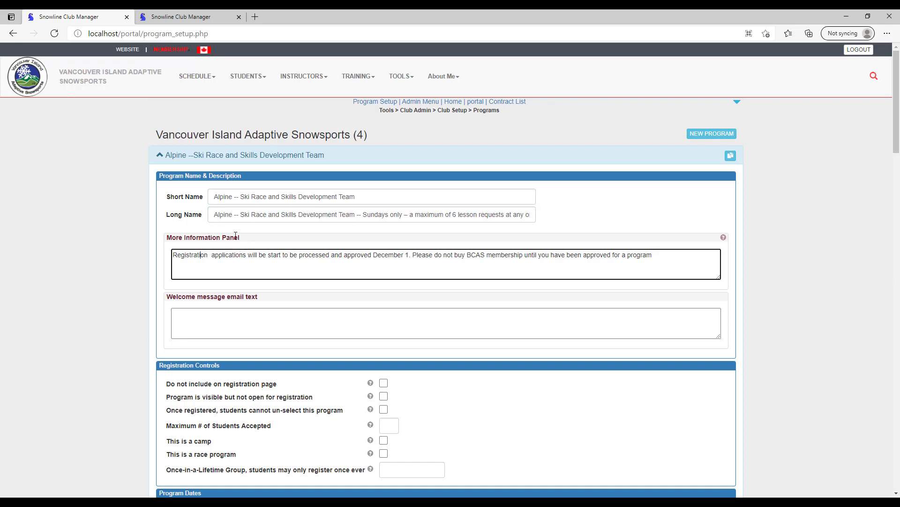
{"action": "left_click", "coordinate": [197, 18]}
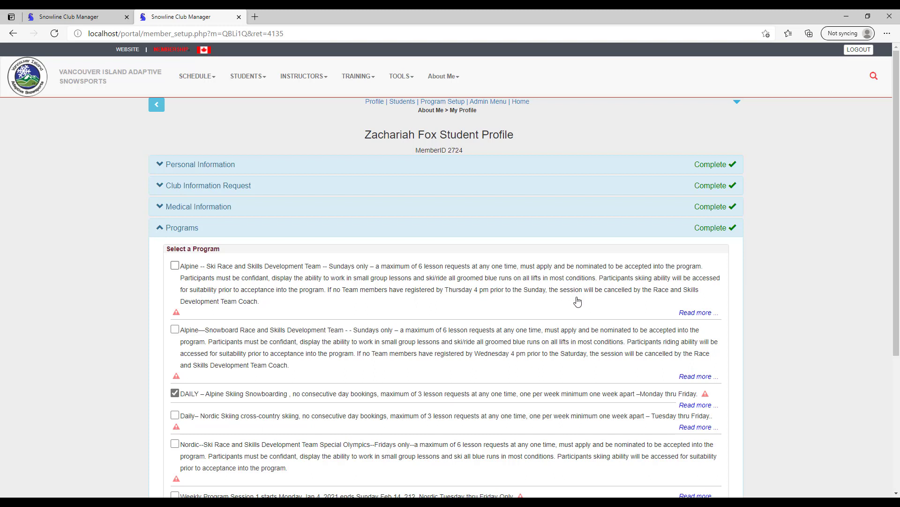
{"action": "left_click", "coordinate": [695, 312]}
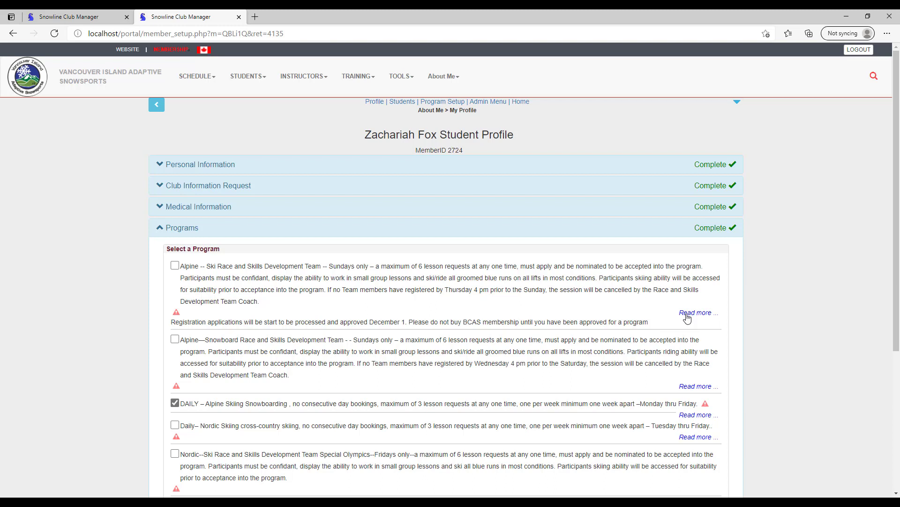
{"action": "left_click", "coordinate": [687, 313]}
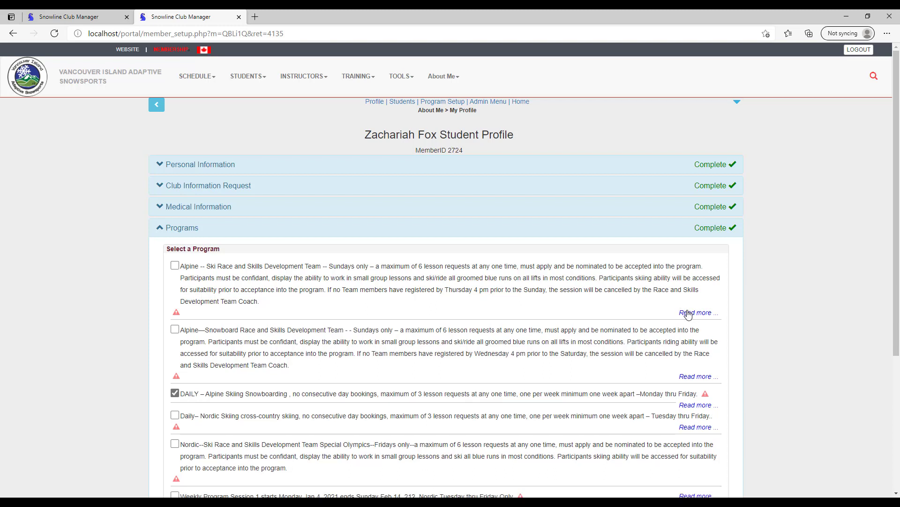
{"action": "left_click", "coordinate": [686, 313]}
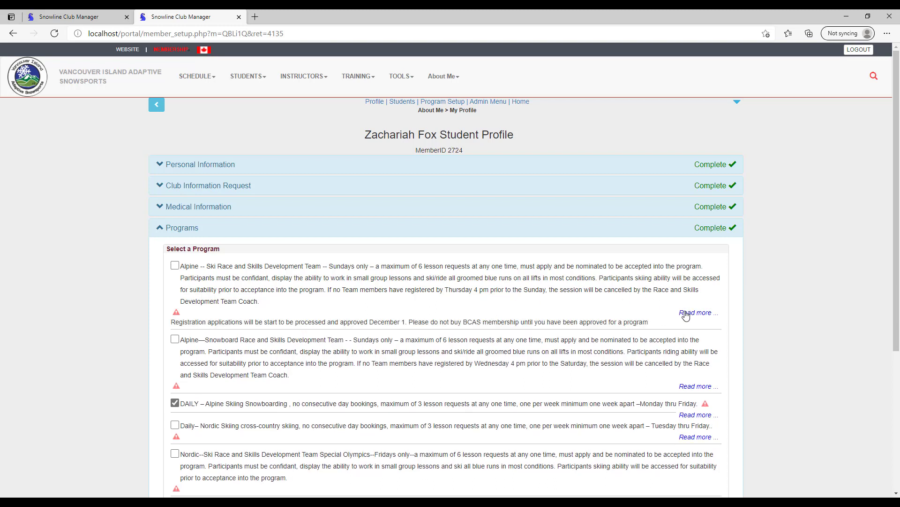
{"action": "left_click", "coordinate": [686, 313]}
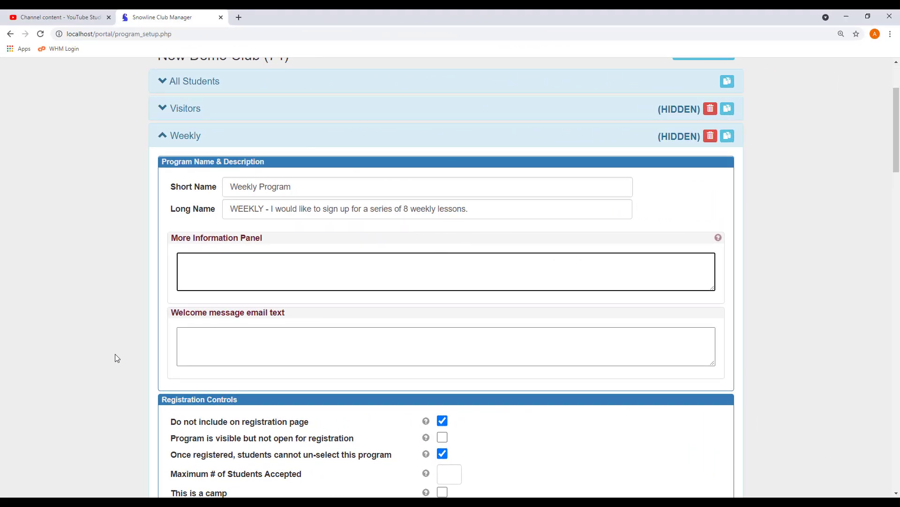
Step: Uncheck 'Do not include on registration page' in the Weekly program's Registration Controls
{"action": "left_click", "coordinate": [216, 340]}
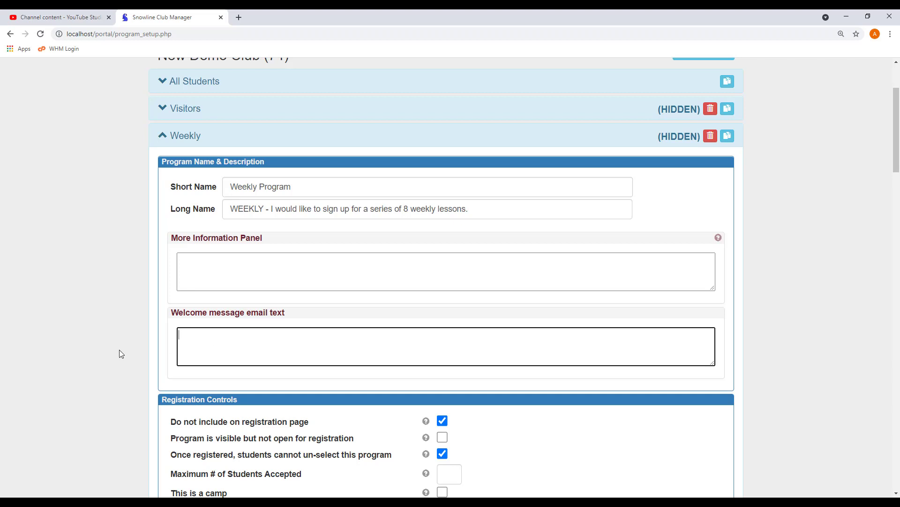
{"action": "scroll", "coordinate": [119, 350], "scroll_direction": "down", "scroll_amount": 5}
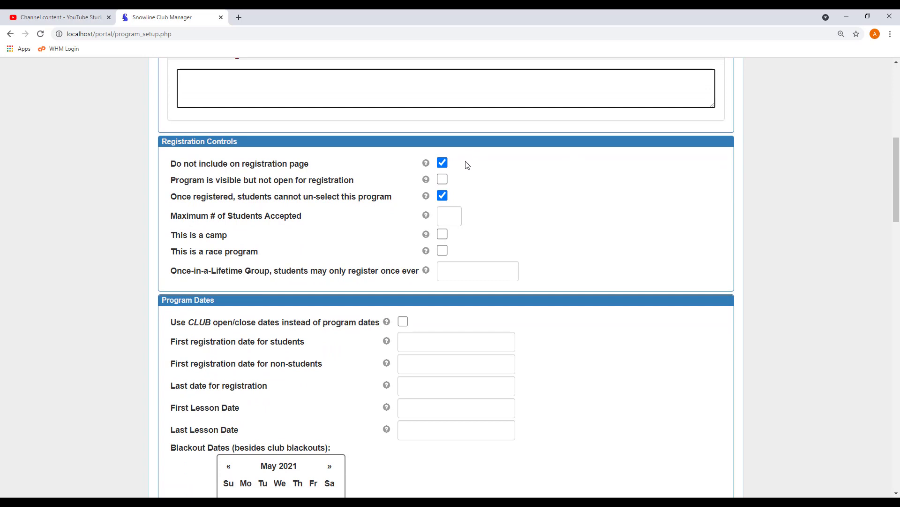
{"action": "left_click", "coordinate": [443, 164]}
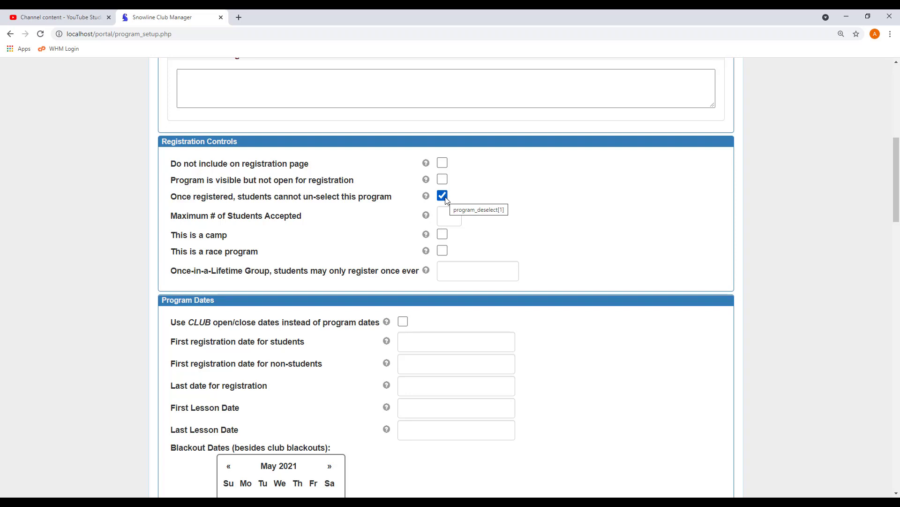
Step: Enter 12 as the Maximum # of Students Accepted
{"action": "left_click", "coordinate": [450, 212]}
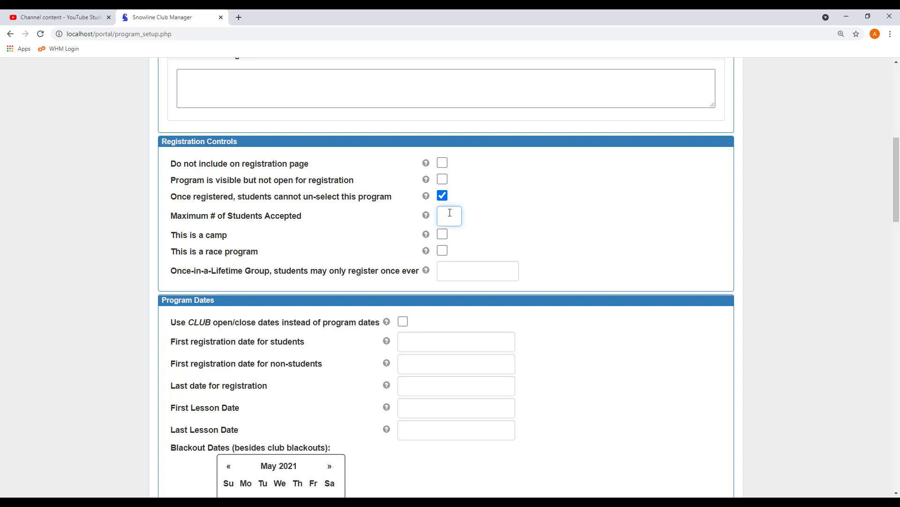
{"action": "type", "text": "12"}
{"action": "scroll", "coordinate": [550, 266], "scroll_direction": "down", "scroll_amount": 1}
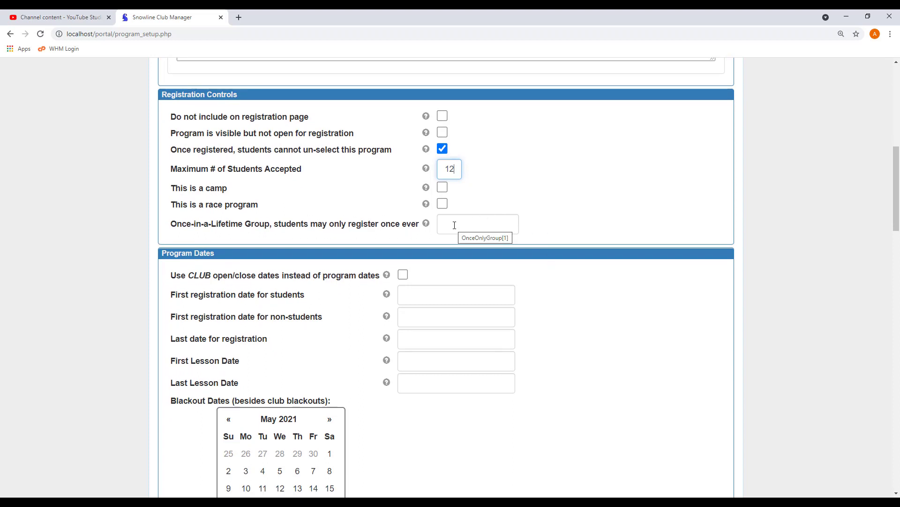
{"action": "scroll", "coordinate": [554, 237], "scroll_direction": "down", "scroll_amount": 1}
{"action": "scroll", "coordinate": [554, 236], "scroll_direction": "down", "scroll_amount": 1}
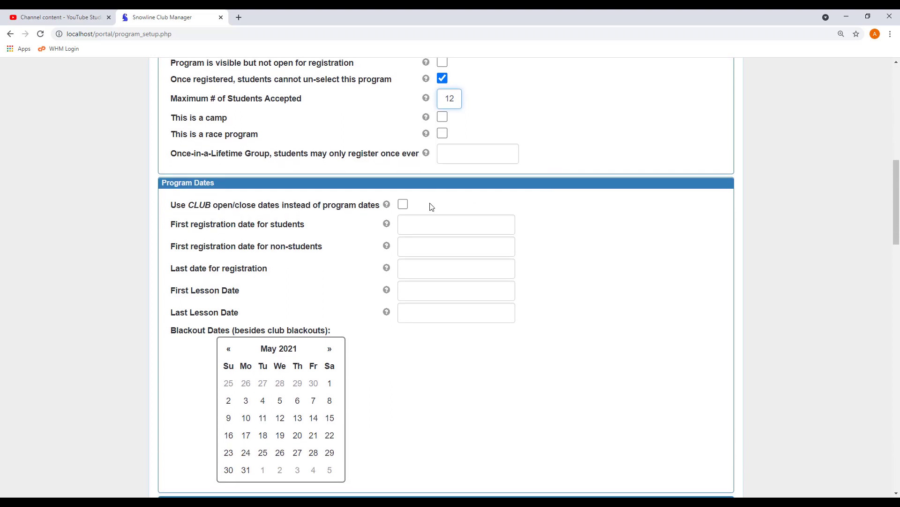
Step: Set the student registration start date to Nov 1, 2021
{"action": "left_click", "coordinate": [411, 225]}
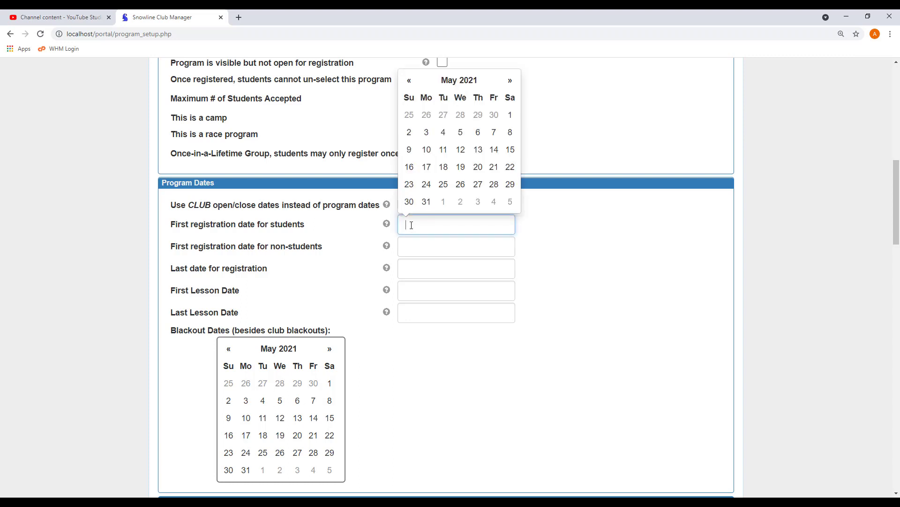
{"action": "left_click", "coordinate": [366, 207]}
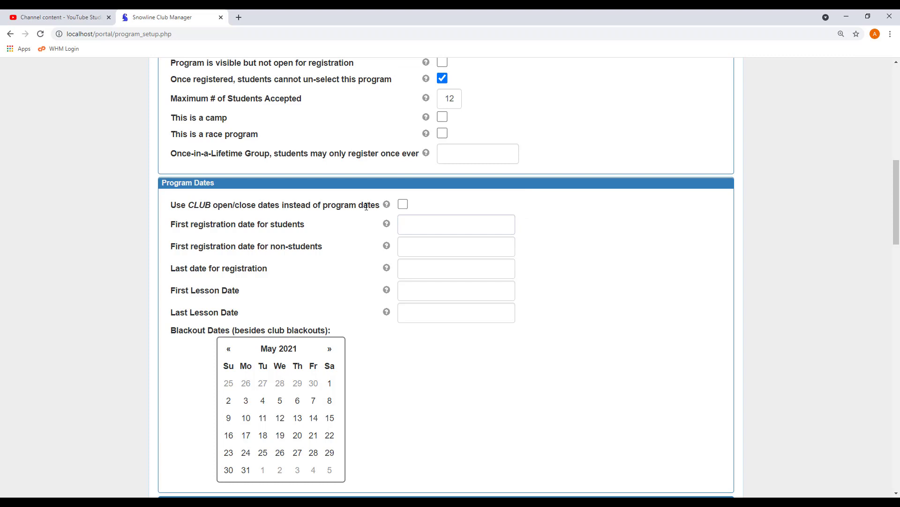
{"action": "left_click", "coordinate": [419, 224]}
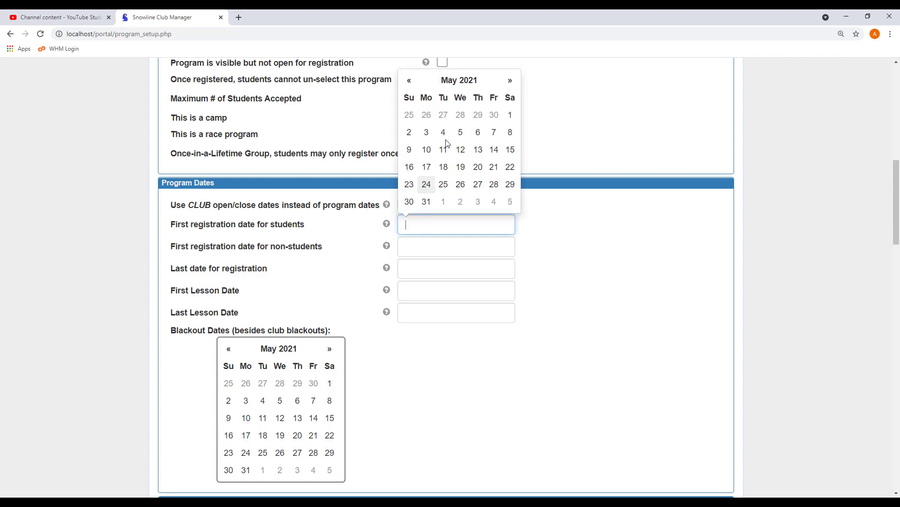
{"action": "double_click", "coordinate": [509, 82]}
{"action": "double_click", "coordinate": [509, 82]}
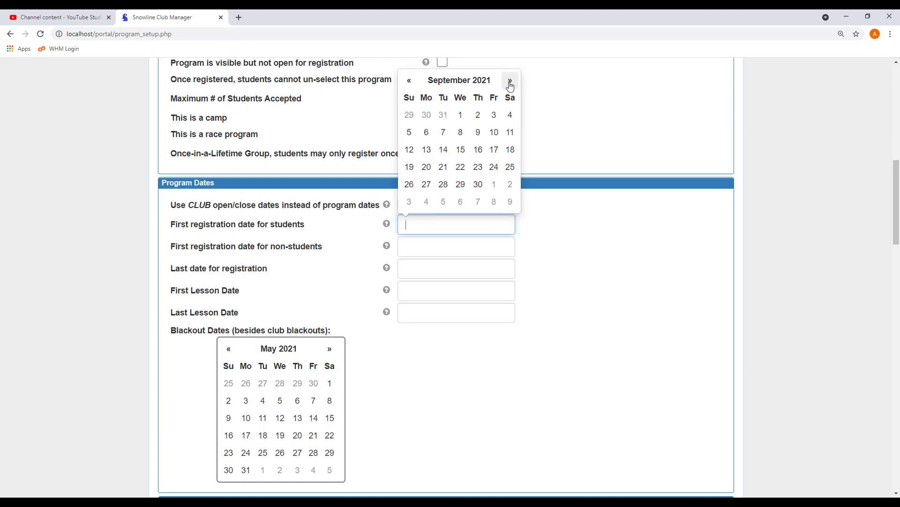
{"action": "left_click", "coordinate": [510, 82]}
{"action": "left_click", "coordinate": [510, 82]}
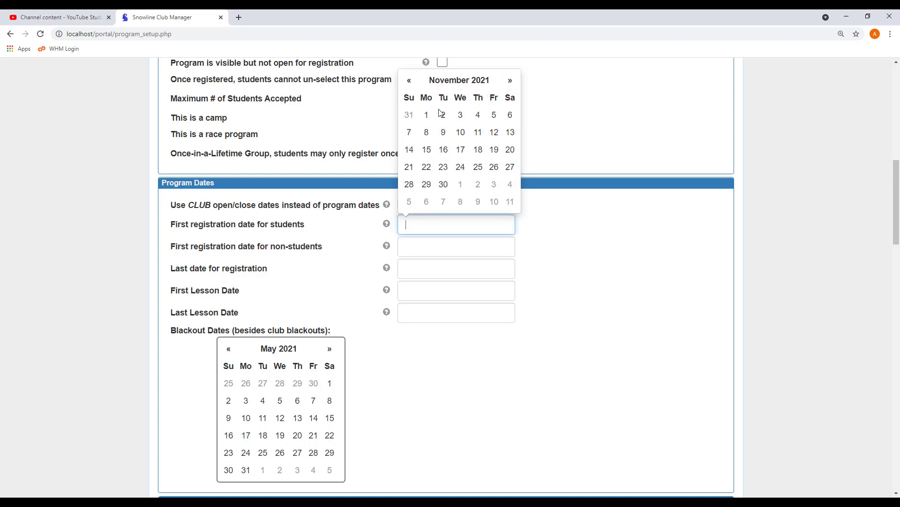
{"action": "left_click", "coordinate": [426, 115]}
Step: Set non-student registration to Sep 1, 2021 and the last registration date to Dec 15, 2021
{"action": "left_click", "coordinate": [412, 249]}
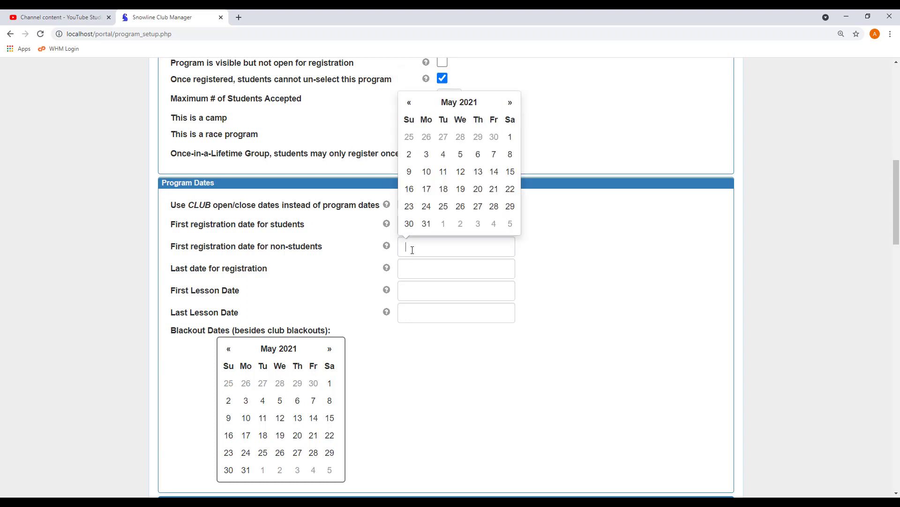
{"action": "left_click", "coordinate": [511, 104]}
{"action": "left_click", "coordinate": [510, 104]}
{"action": "left_click", "coordinate": [511, 104]}
{"action": "left_click", "coordinate": [511, 104]}
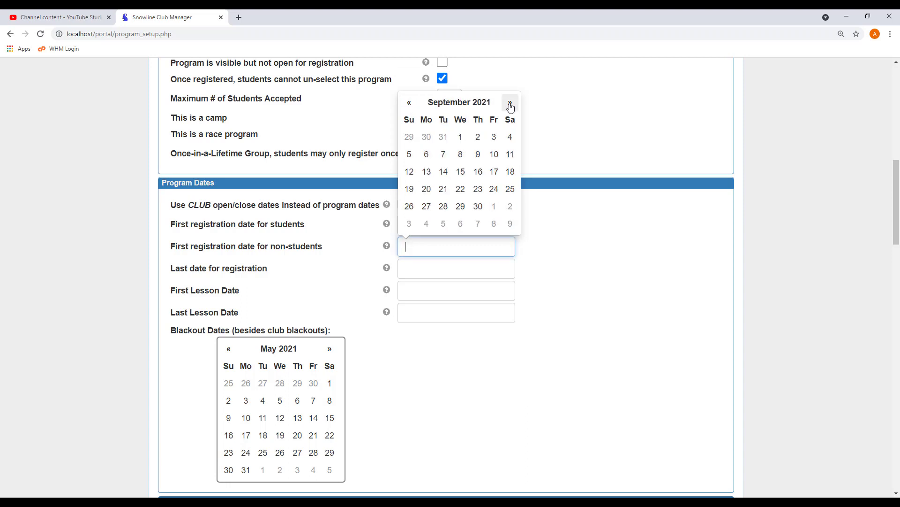
{"action": "left_click", "coordinate": [462, 137]}
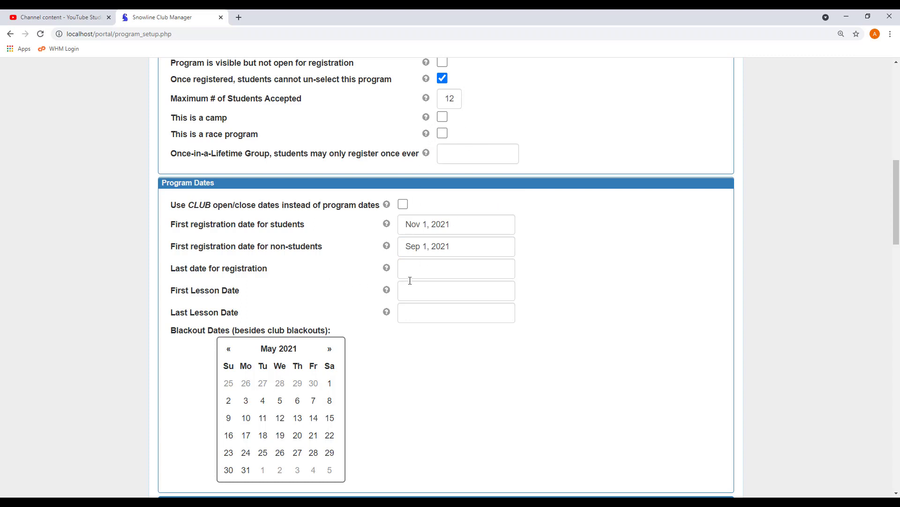
{"action": "left_click", "coordinate": [425, 271]}
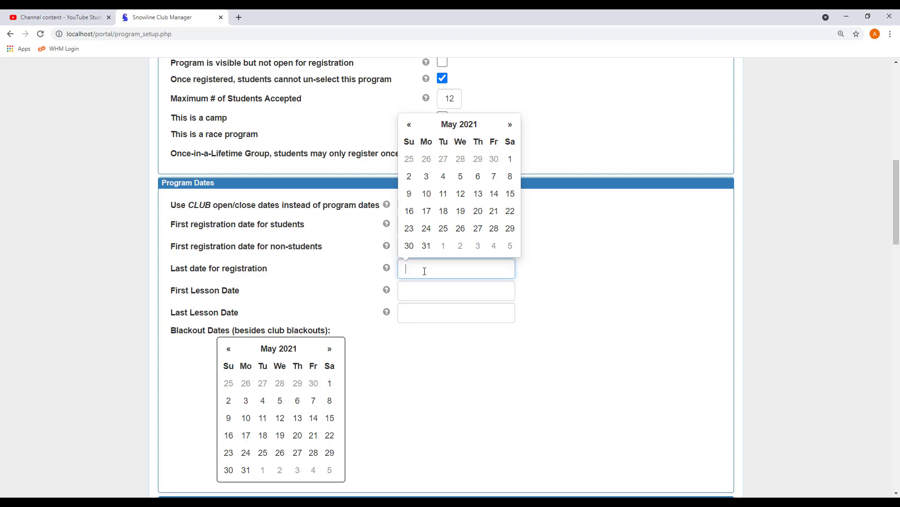
{"action": "left_click", "coordinate": [510, 125]}
{"action": "left_click", "coordinate": [510, 125]}
{"action": "left_click", "coordinate": [510, 125]}
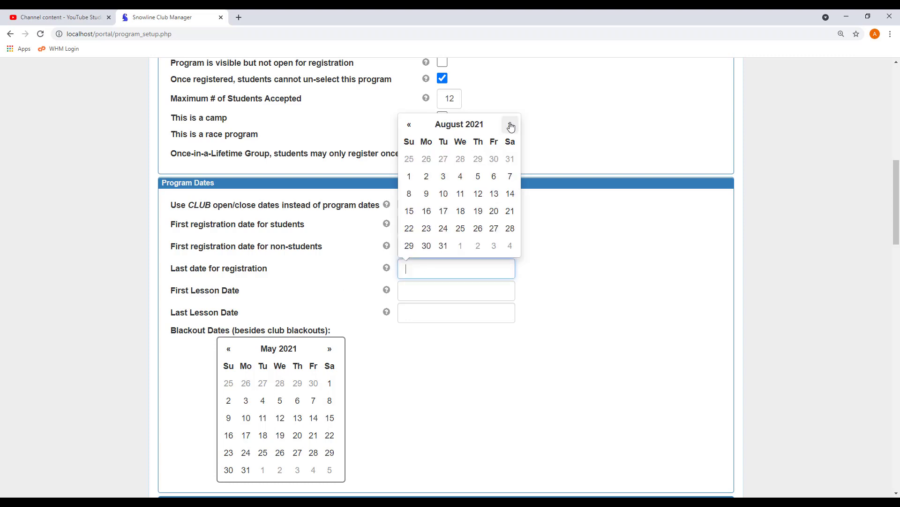
{"action": "left_click", "coordinate": [510, 125]}
{"action": "left_click", "coordinate": [510, 126]}
{"action": "left_click", "coordinate": [510, 125]}
{"action": "left_click", "coordinate": [510, 125]}
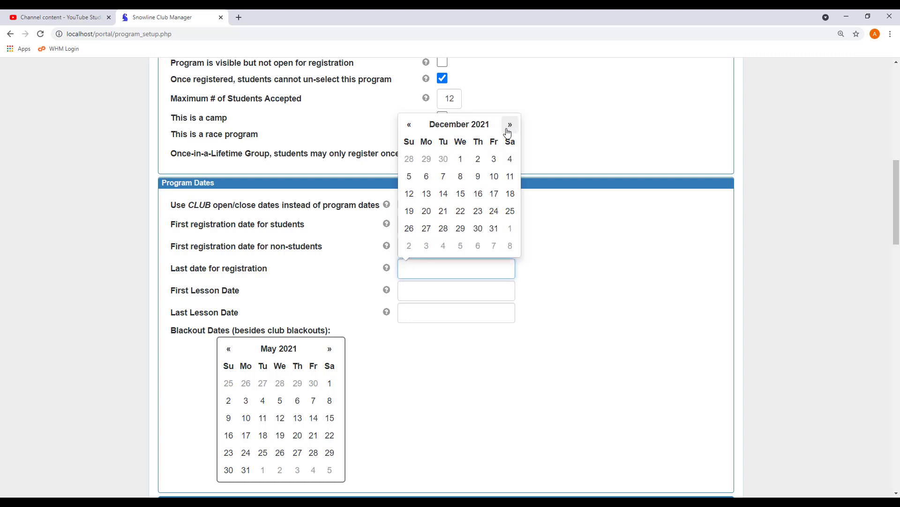
{"action": "left_click", "coordinate": [461, 194]}
Step: Set the lessons to run from Jan 5, 2022 to Apr 20, 2022
{"action": "left_click", "coordinate": [439, 292]}
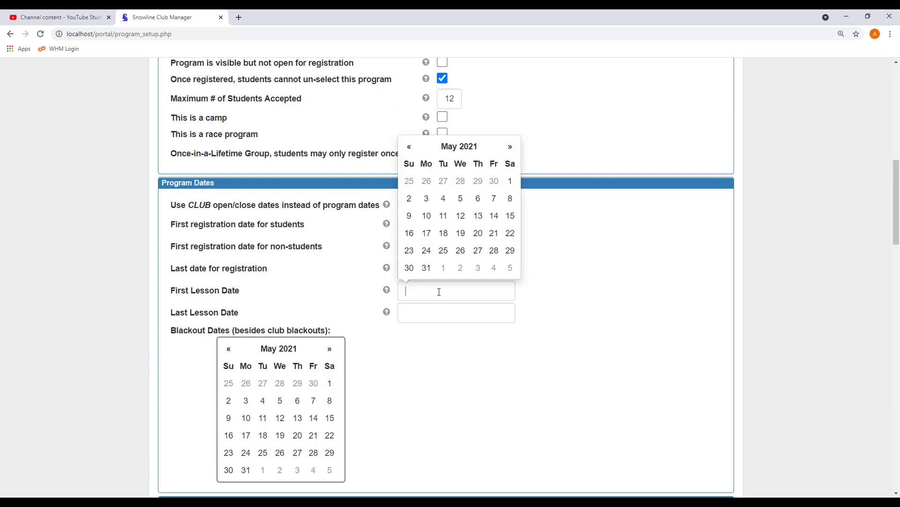
{"action": "left_click", "coordinate": [510, 147]}
{"action": "left_click", "coordinate": [510, 148]}
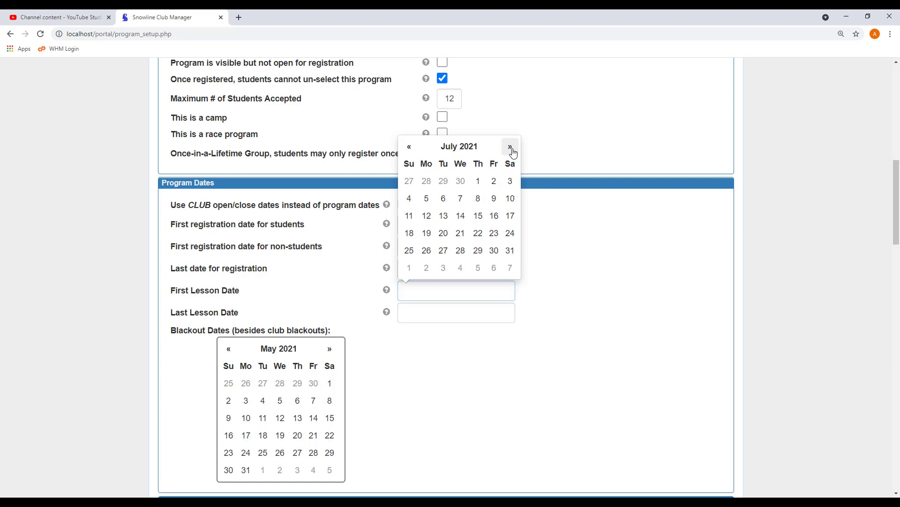
{"action": "left_click", "coordinate": [512, 149]}
{"action": "left_click", "coordinate": [512, 150]}
{"action": "left_click", "coordinate": [512, 149]}
{"action": "left_click", "coordinate": [512, 150]}
{"action": "left_click", "coordinate": [512, 149]}
{"action": "left_click", "coordinate": [512, 150]}
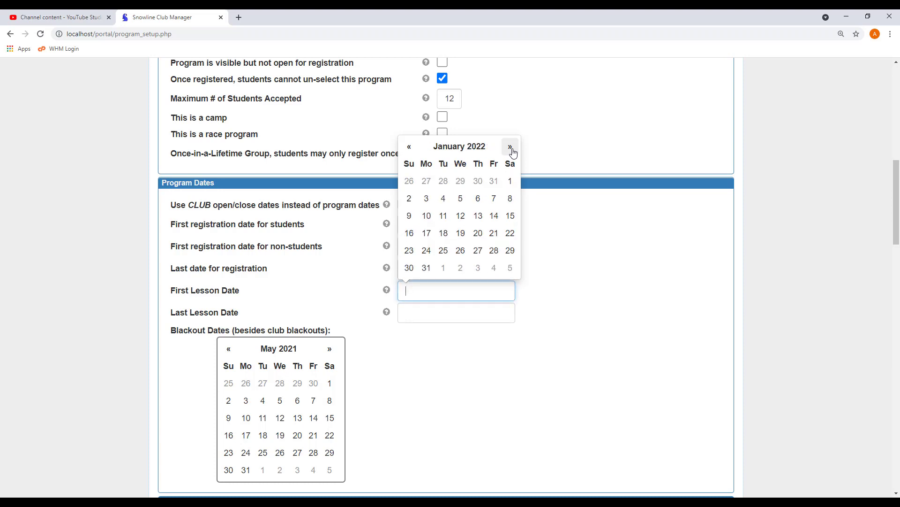
{"action": "left_click", "coordinate": [462, 201]}
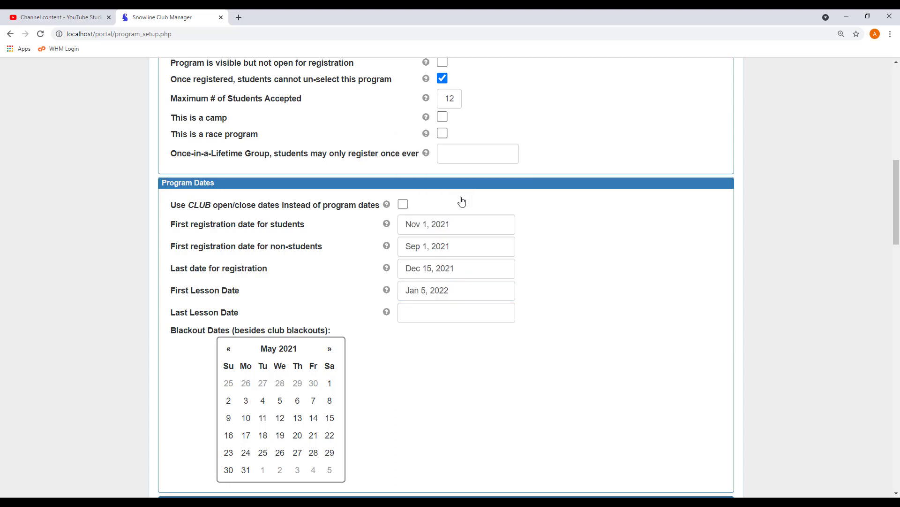
{"action": "left_click", "coordinate": [418, 314]}
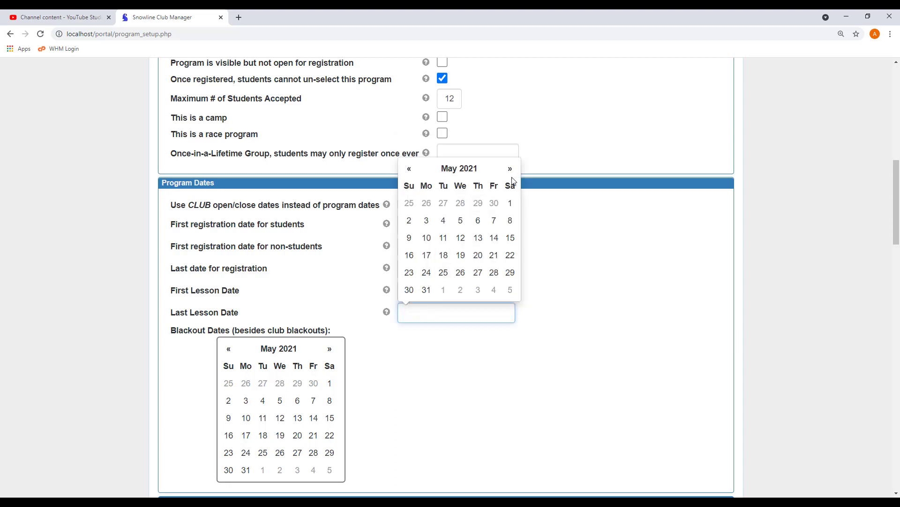
{"action": "left_click", "coordinate": [510, 168]}
{"action": "left_click", "coordinate": [510, 168]}
{"action": "left_click", "coordinate": [510, 169]}
{"action": "left_click", "coordinate": [510, 169]}
{"action": "left_click", "coordinate": [510, 169]}
{"action": "left_click", "coordinate": [511, 168]}
{"action": "left_click", "coordinate": [510, 168]}
{"action": "left_click", "coordinate": [510, 168]}
{"action": "left_click", "coordinate": [511, 168]}
{"action": "left_click", "coordinate": [510, 169]}
{"action": "left_click", "coordinate": [510, 169]}
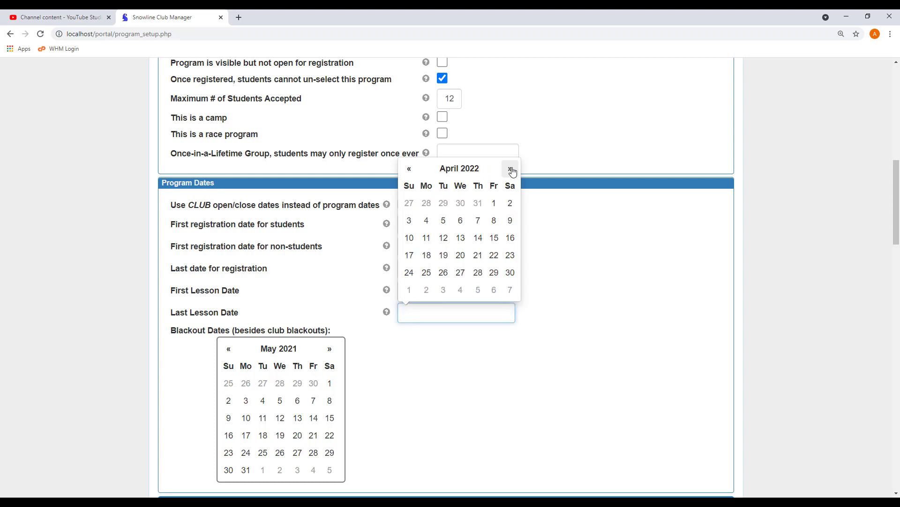
{"action": "left_click", "coordinate": [459, 259]}
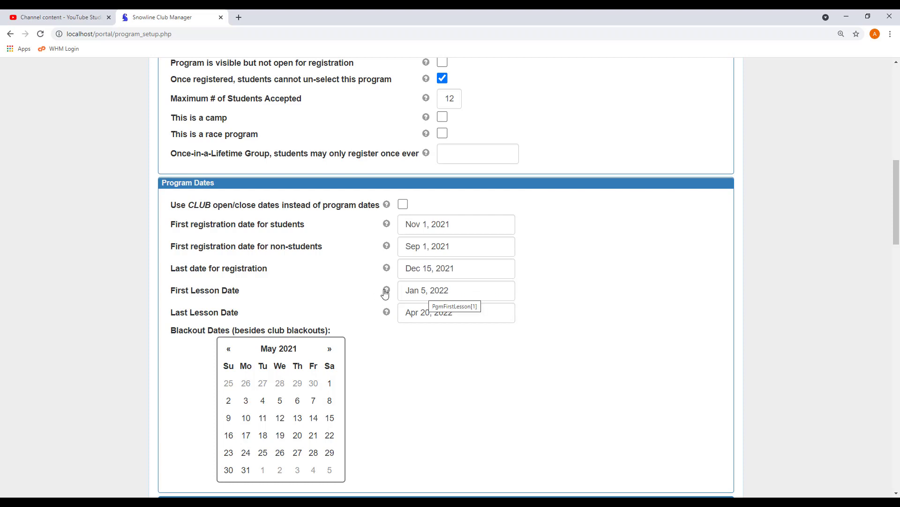
Step: Mark Dec 25 and Dec 26, 2021 and Jan 1, 2022 as blackout dates
{"action": "scroll", "coordinate": [344, 292], "scroll_direction": "down", "scroll_amount": 2}
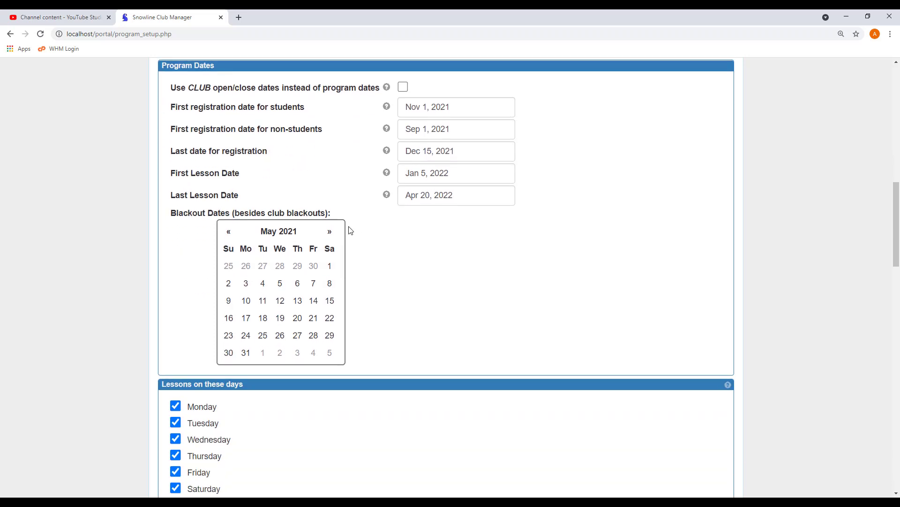
{"action": "left_click", "coordinate": [332, 236]}
{"action": "left_click", "coordinate": [332, 236]}
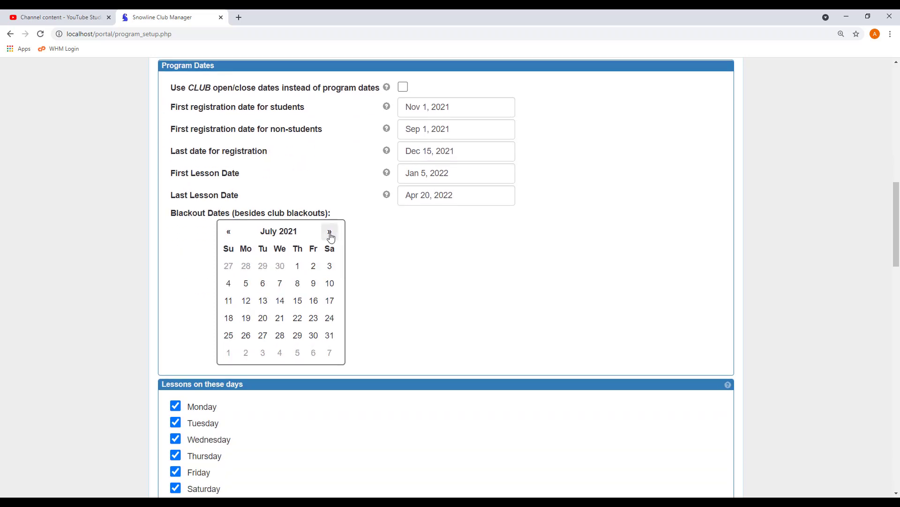
{"action": "left_click", "coordinate": [331, 236]}
{"action": "left_click", "coordinate": [332, 237]}
{"action": "left_click", "coordinate": [331, 237]}
{"action": "left_click", "coordinate": [331, 236]}
{"action": "left_click", "coordinate": [331, 237]}
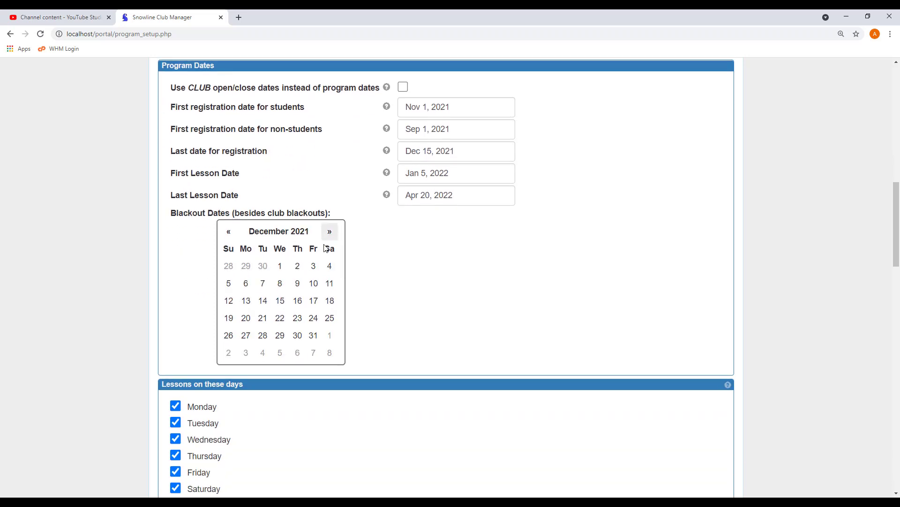
{"action": "left_click", "coordinate": [331, 319]}
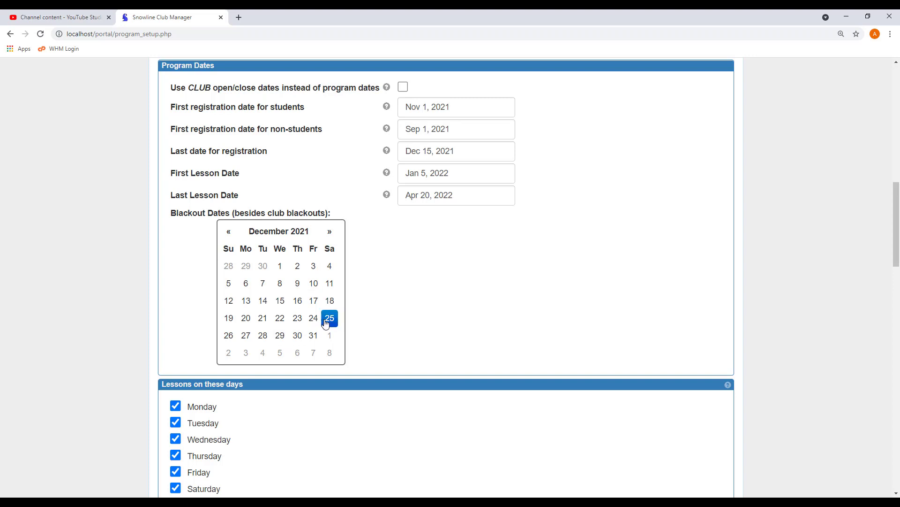
{"action": "left_click", "coordinate": [229, 336]}
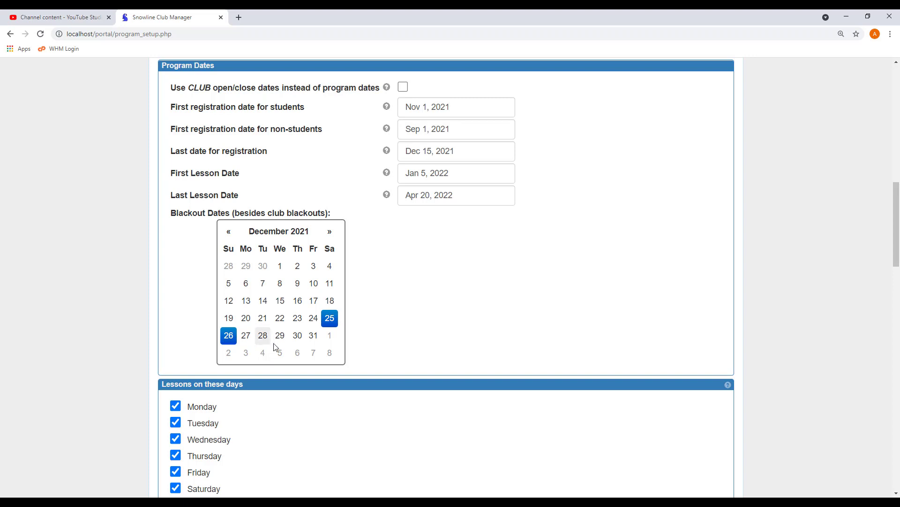
{"action": "left_click", "coordinate": [331, 336]}
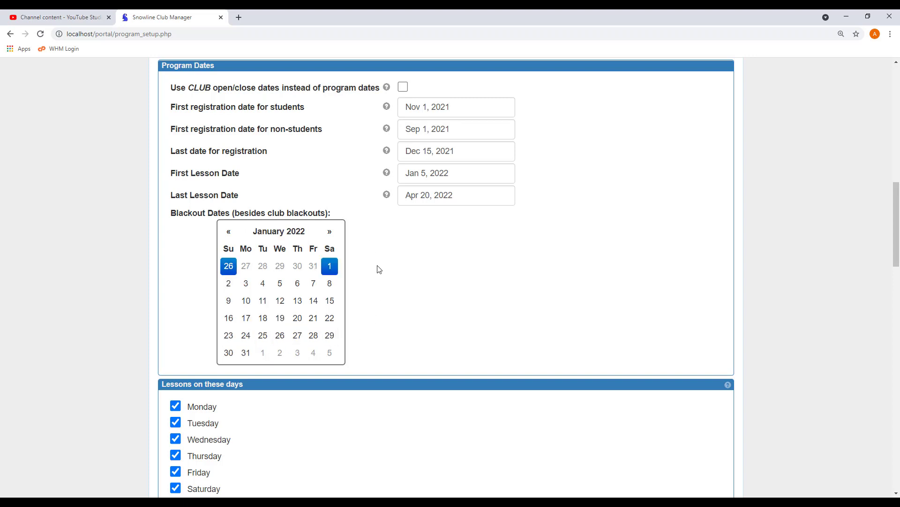
{"action": "scroll", "coordinate": [379, 269], "scroll_direction": "down", "scroll_amount": 4}
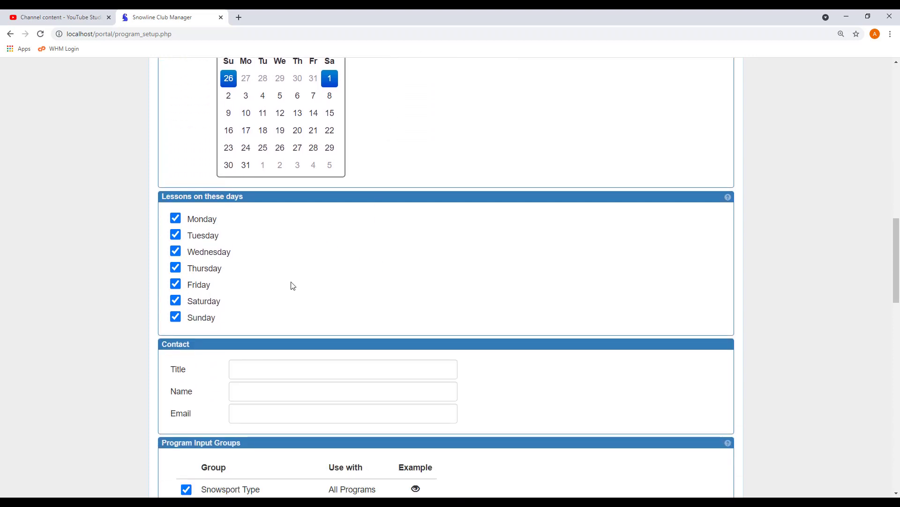
Step: Set the contact Title to 'Weekly Lesson Coordinator', replacing a mistaken entry
{"action": "scroll", "coordinate": [293, 288], "scroll_direction": "down", "scroll_amount": 3}
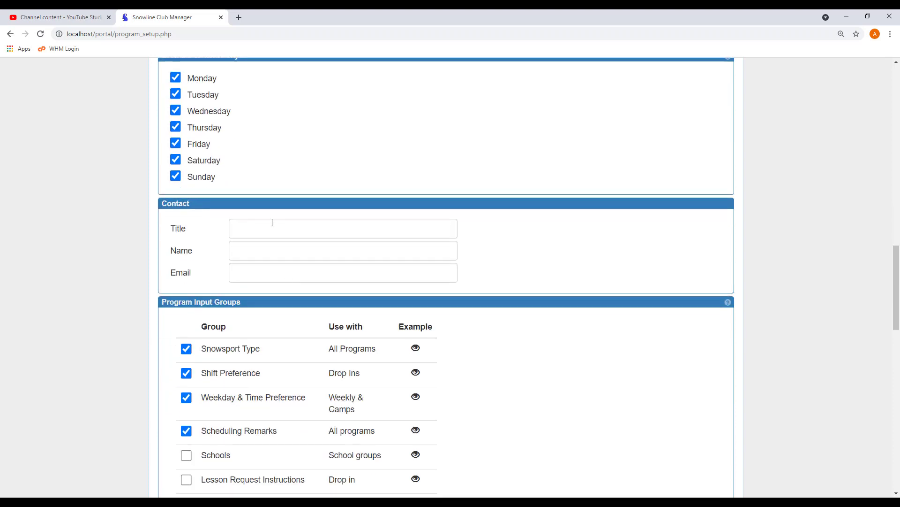
{"action": "left_click", "coordinate": [270, 229]}
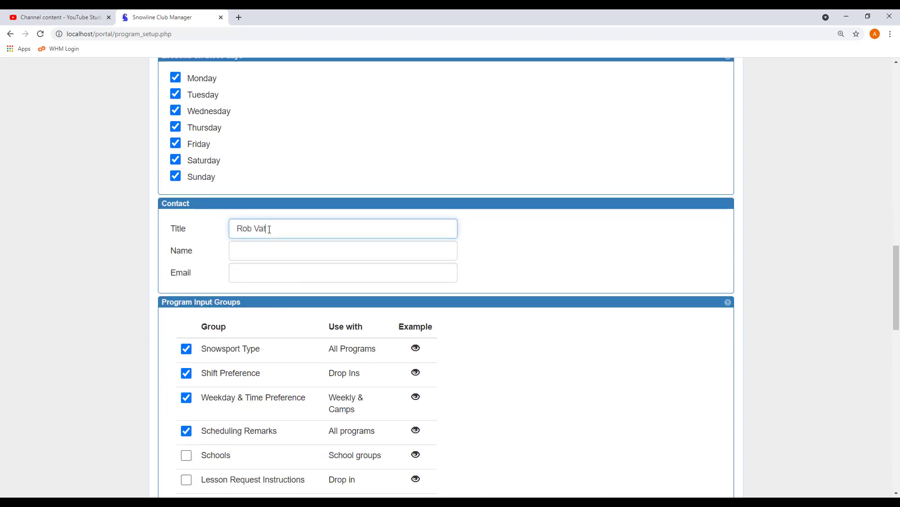
{"action": "key", "text": "Tab"}
{"action": "left_click_drag", "start_coordinate": [269, 229], "coordinate": [209, 234]}
{"action": "type", "text": "Lesson Coordinator"}
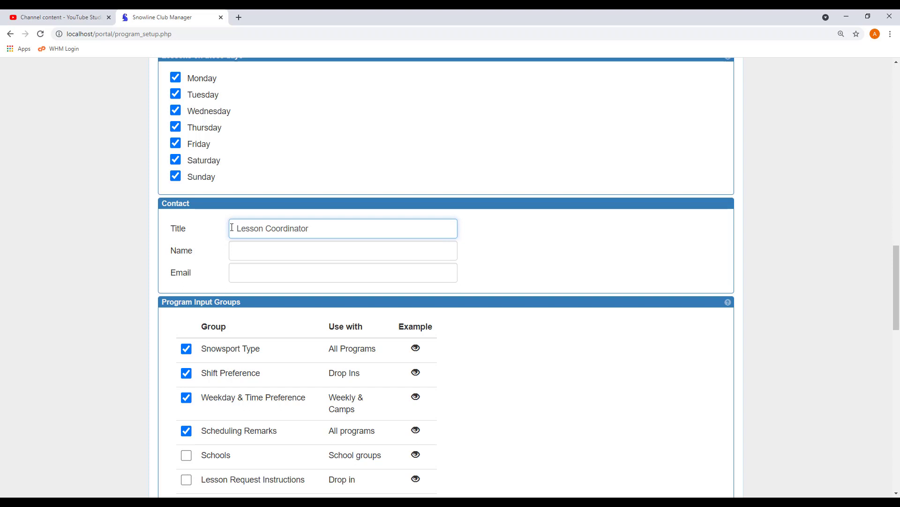
{"action": "left_click", "coordinate": [232, 227]}
{"action": "type", "text": "Weekly"}
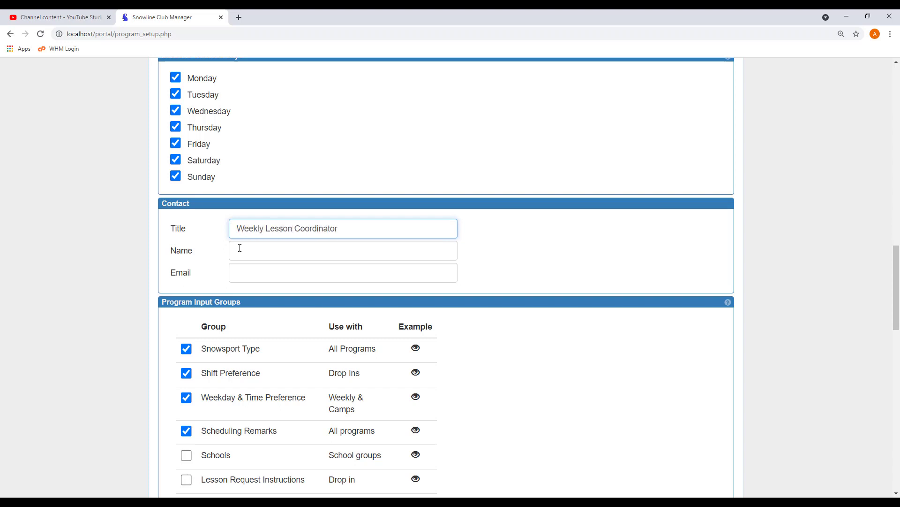
Step: Fill in the coordinator's name and e-mail address in the Contact fields
{"action": "left_click", "coordinate": [238, 249]}
{"action": "key", "text": "Tab"}
{"action": "scroll", "coordinate": [437, 290], "scroll_direction": "down", "scroll_amount": 1}
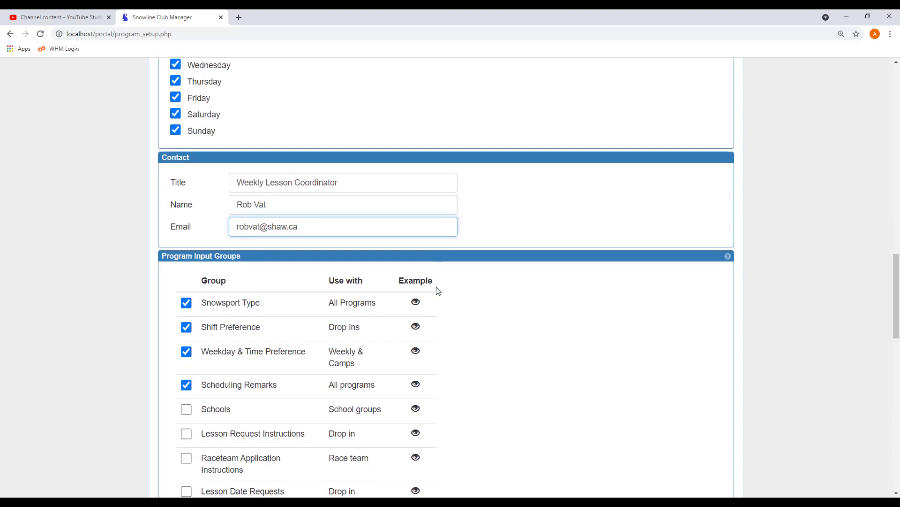
{"action": "scroll", "coordinate": [168, 241], "scroll_direction": "down", "scroll_amount": 2}
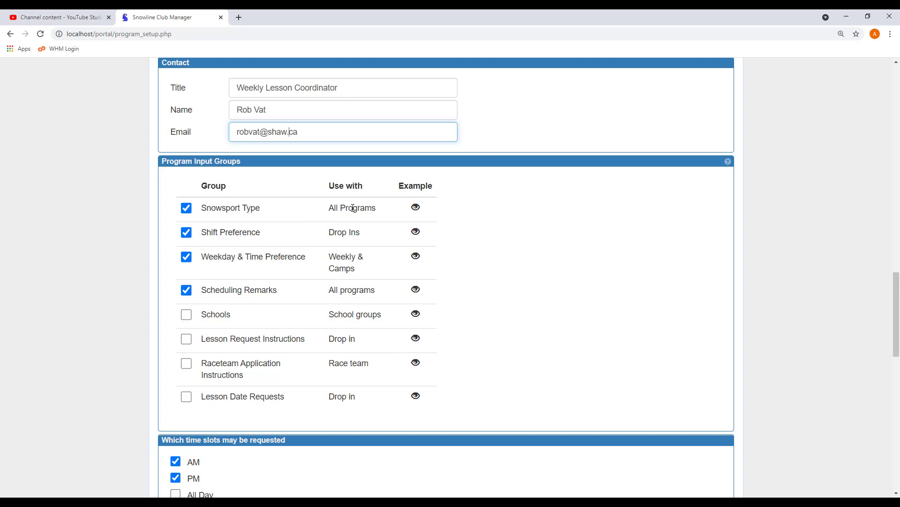
Step: Turn off the Shift Preference input group, leaving the other three groups on
{"action": "mouse_move", "coordinate": [416, 207]}
{"action": "mouse_move", "coordinate": [415, 233]}
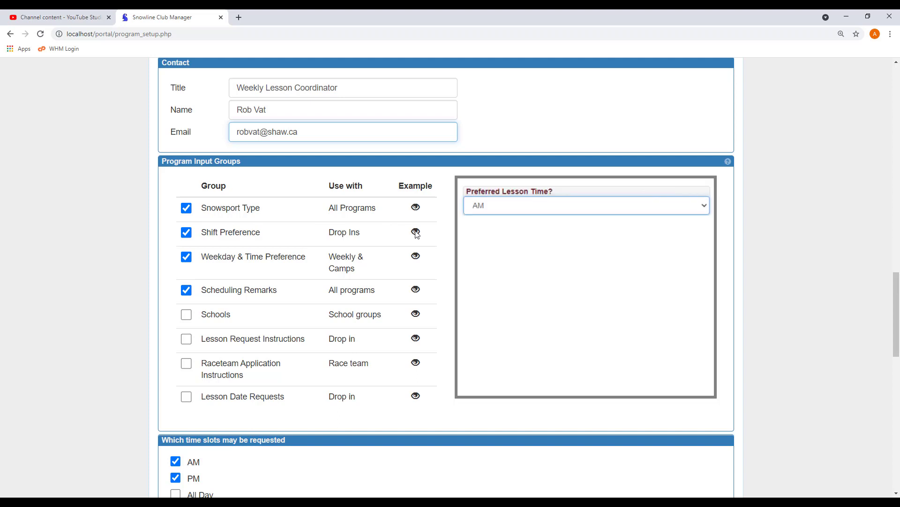
{"action": "left_click", "coordinate": [186, 233]}
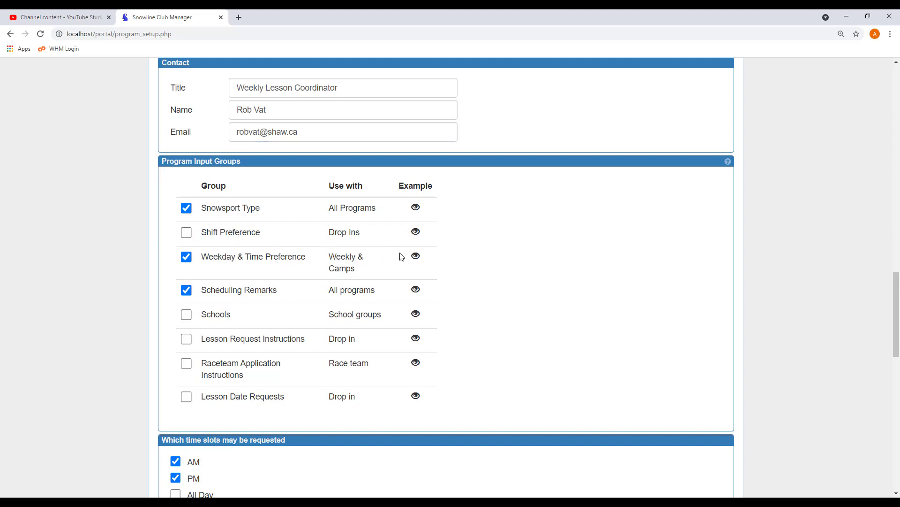
{"action": "mouse_move", "coordinate": [416, 258]}
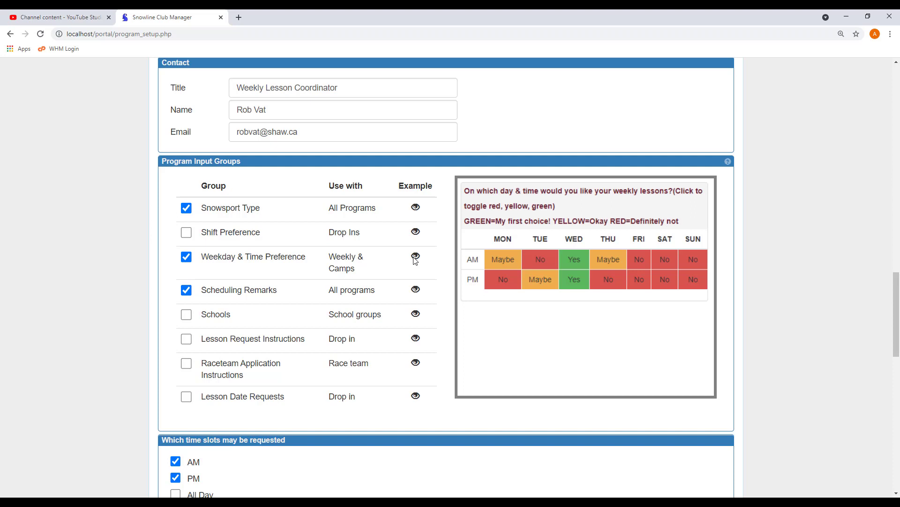
{"action": "left_click", "coordinate": [416, 290]}
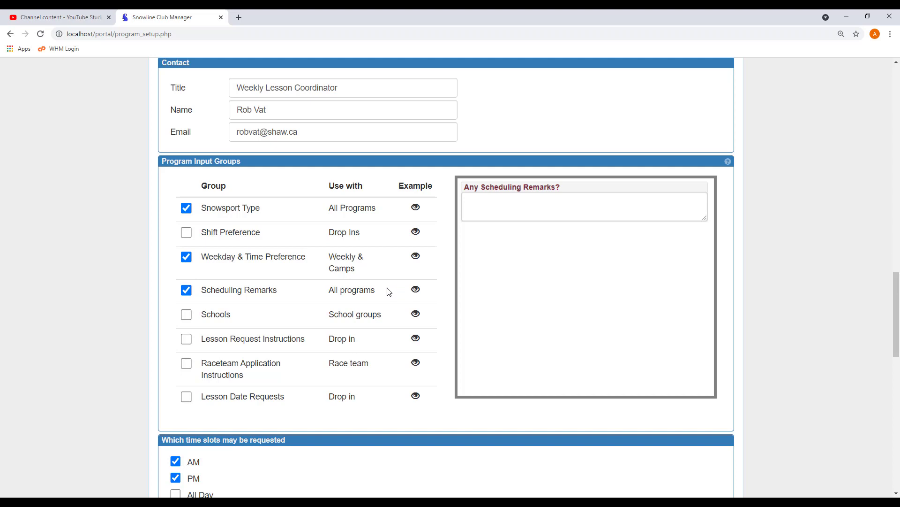
{"action": "mouse_move", "coordinate": [415, 314]}
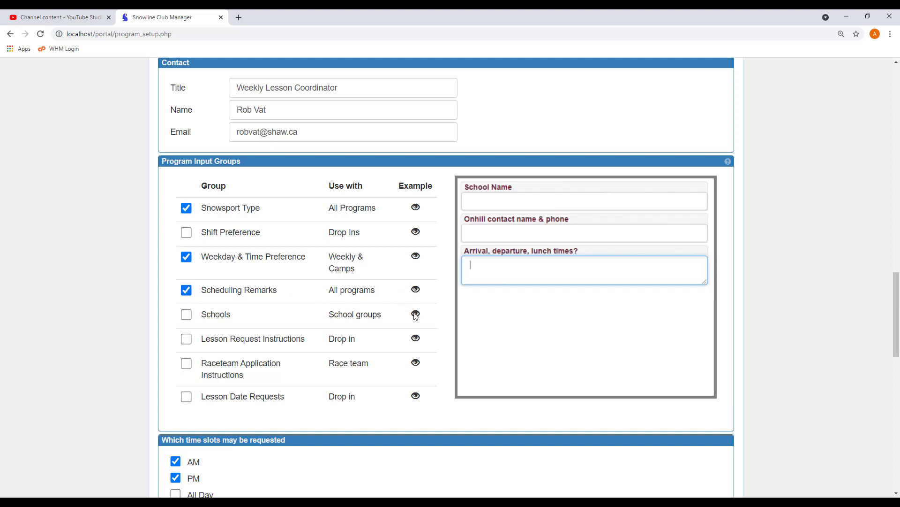
{"action": "mouse_move", "coordinate": [415, 339]}
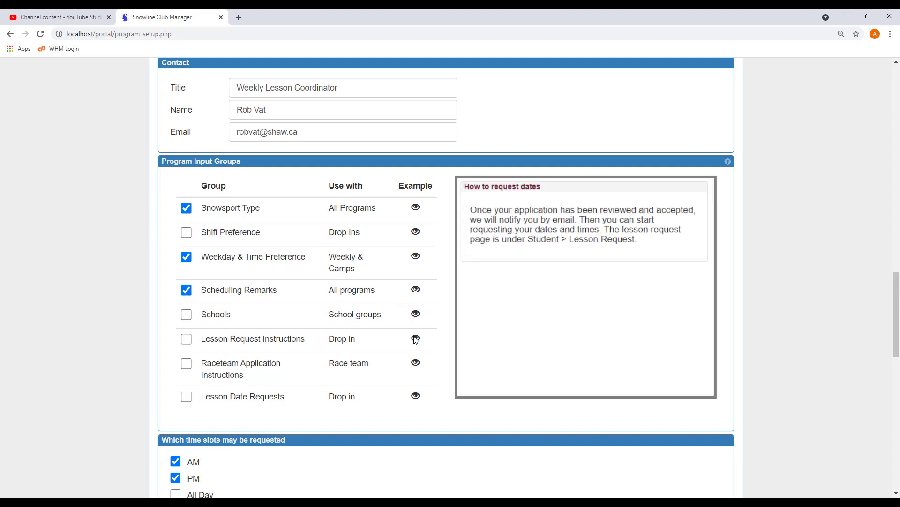
{"action": "mouse_move", "coordinate": [415, 364]}
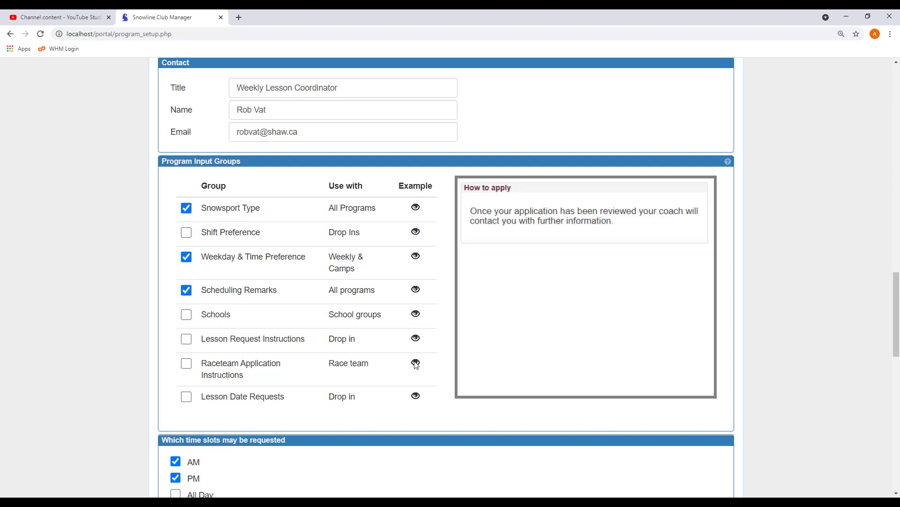
{"action": "mouse_move", "coordinate": [415, 396]}
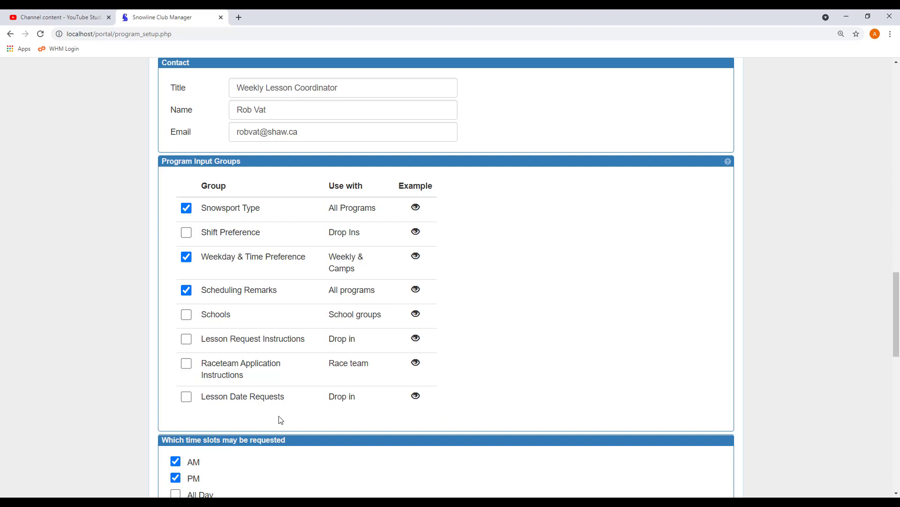
{"action": "scroll", "coordinate": [278, 417], "scroll_direction": "down", "scroll_amount": 3}
{"action": "scroll", "coordinate": [278, 418], "scroll_direction": "down", "scroll_amount": 1}
{"action": "scroll", "coordinate": [259, 203], "scroll_direction": "down", "scroll_amount": 3}
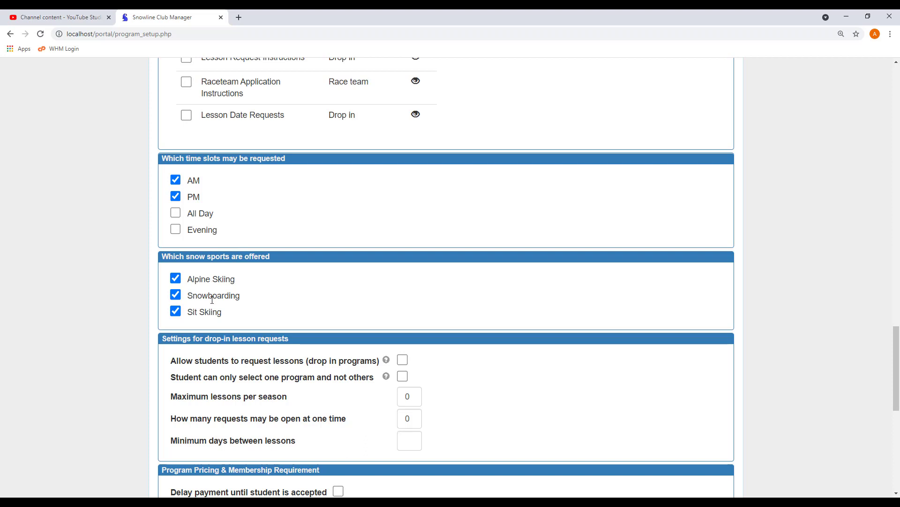
{"action": "scroll", "coordinate": [276, 290], "scroll_direction": "down", "scroll_amount": 3}
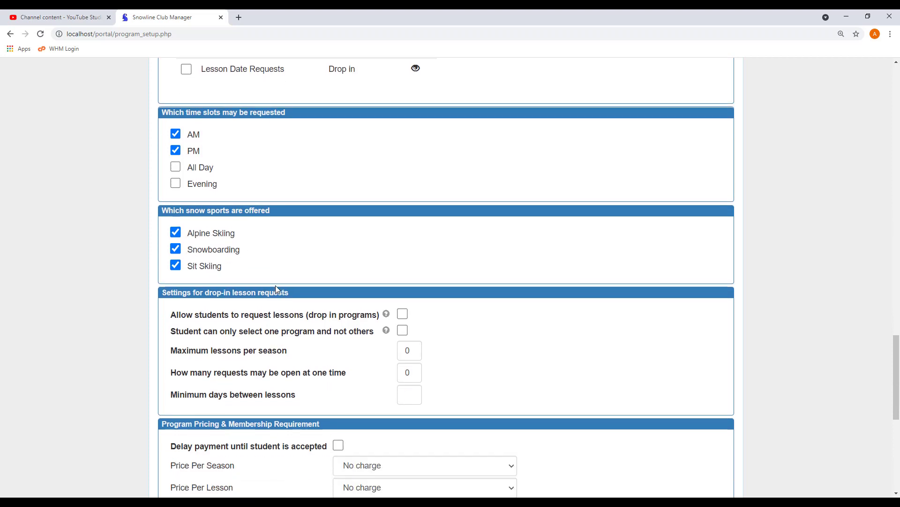
{"action": "scroll", "coordinate": [277, 290], "scroll_direction": "down", "scroll_amount": 2}
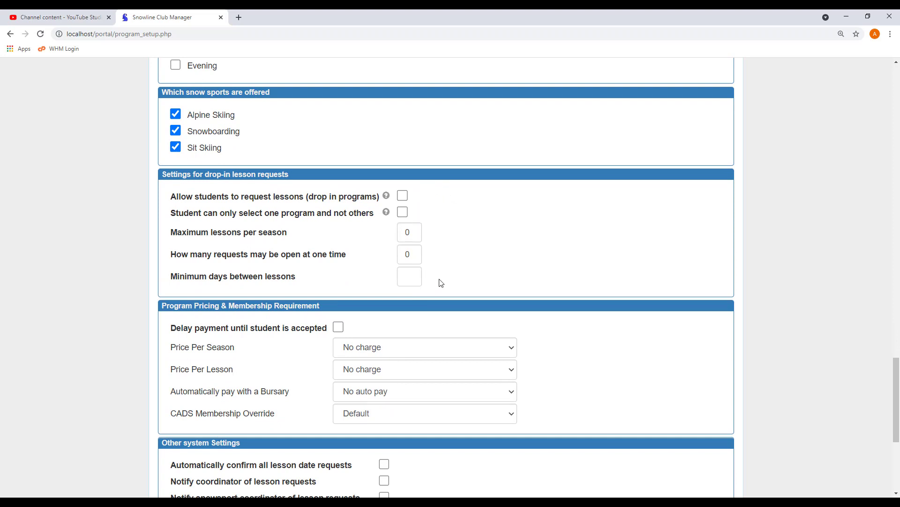
{"action": "scroll", "coordinate": [441, 283], "scroll_direction": "down", "scroll_amount": 3}
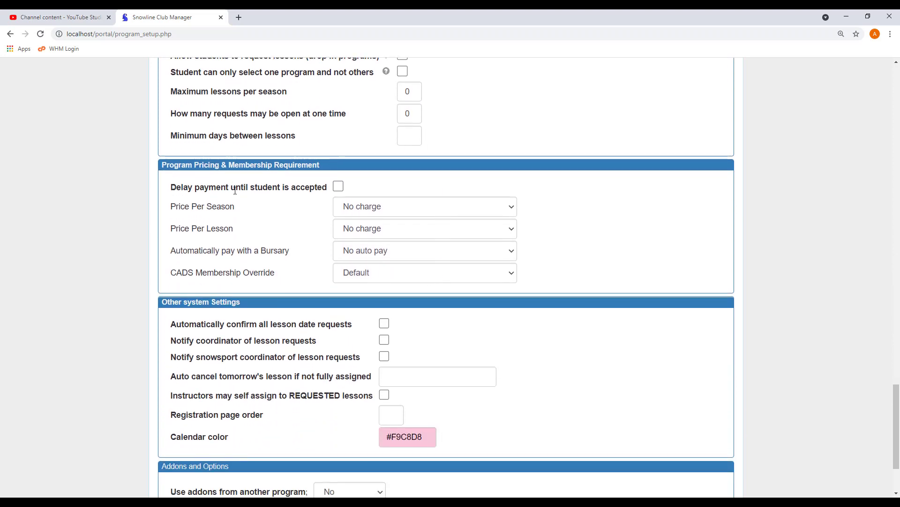
Step: Check 'Delay payment until student is accepted' and leave Price Per Season on No charge
{"action": "left_click", "coordinate": [339, 188]}
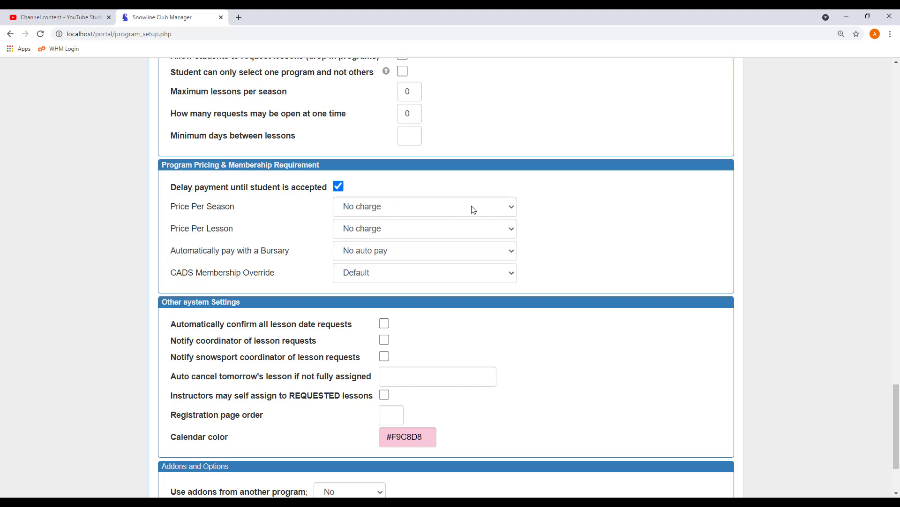
{"action": "left_click", "coordinate": [514, 210]}
{"action": "left_click", "coordinate": [514, 211]}
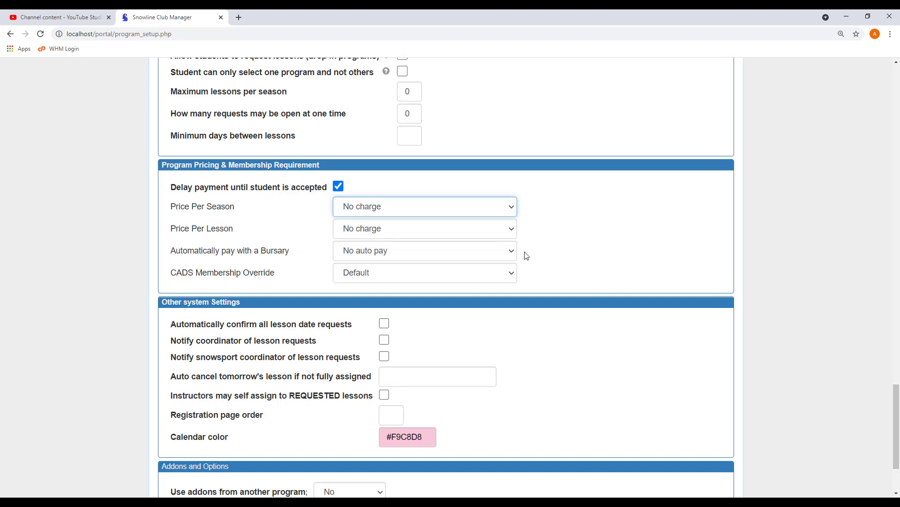
{"action": "scroll", "coordinate": [525, 254], "scroll_direction": "down", "scroll_amount": 3}
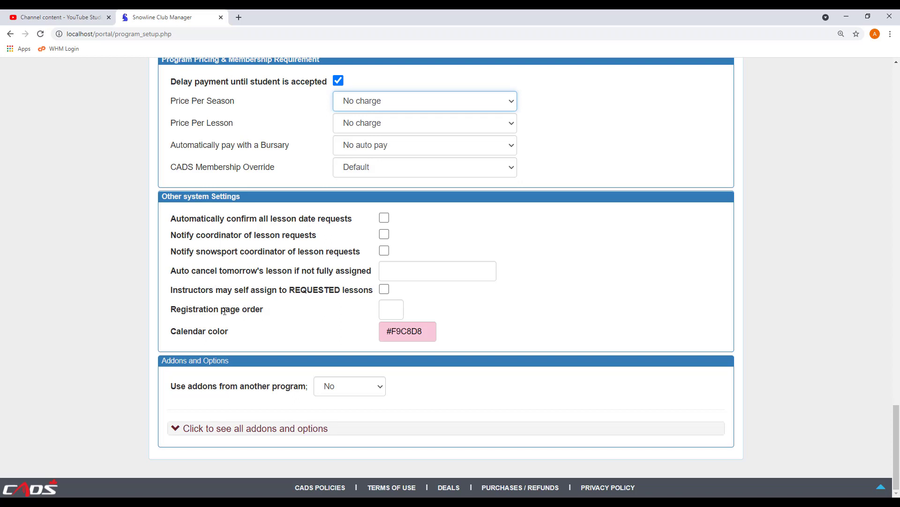
{"action": "left_click", "coordinate": [387, 310]}
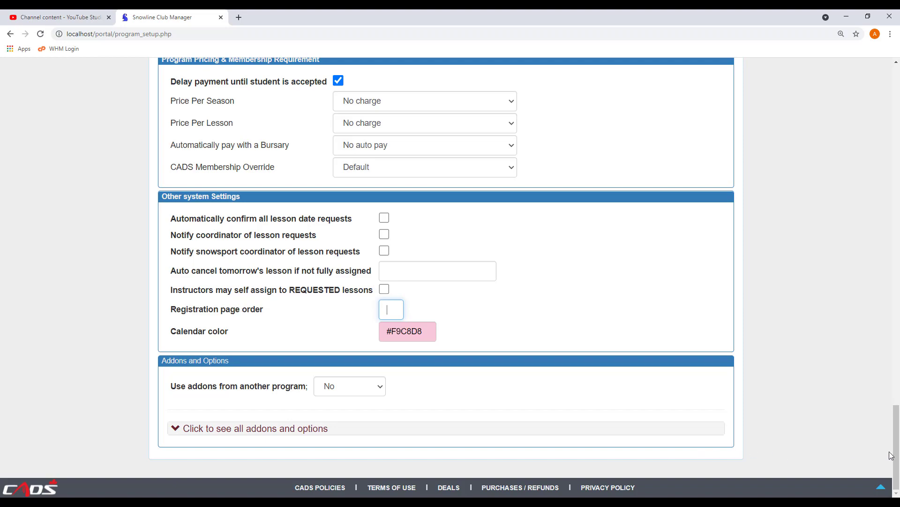
{"action": "left_click_drag", "start_coordinate": [896, 455], "coordinate": [895, 112]}
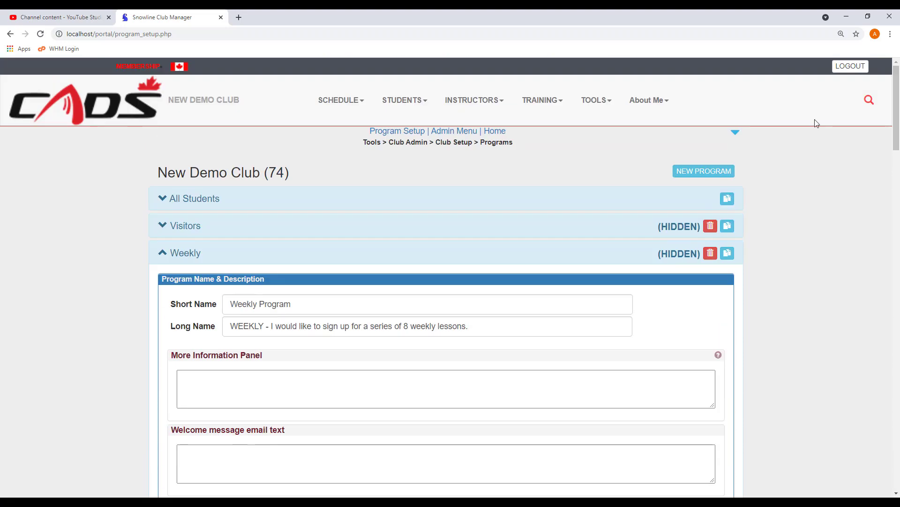